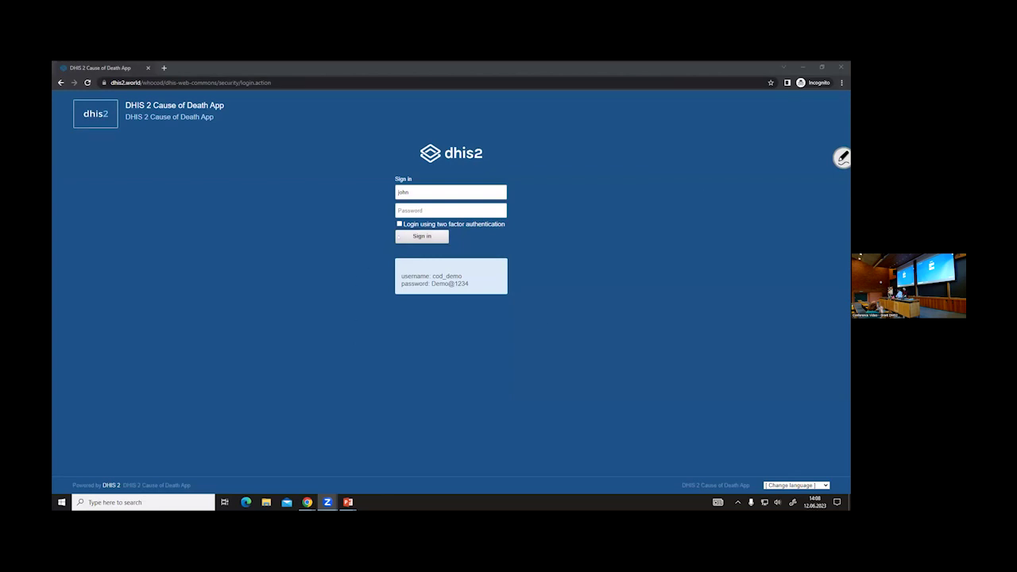
- Sign in by entering the account password and submitting it
{"action": "left_click", "coordinate": [451, 210]}
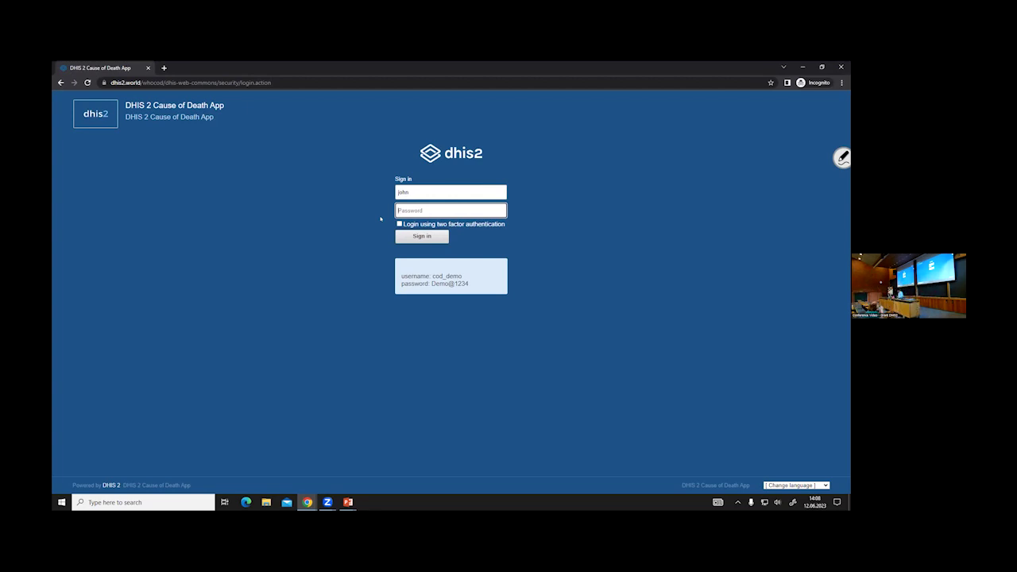
{"action": "type", "text": "Demo@1234"}
{"action": "key", "text": "Return"}
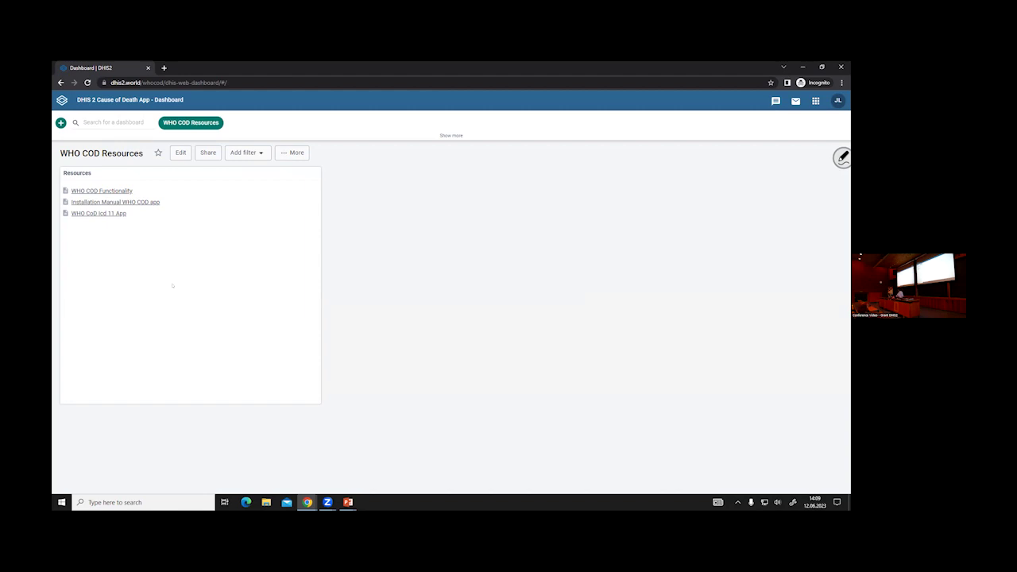
- Launch the Cause of Death app from the apps list
{"action": "left_click", "coordinate": [815, 101]}
{"action": "scroll", "coordinate": [751, 238], "scroll_direction": "down", "scroll_amount": 3}
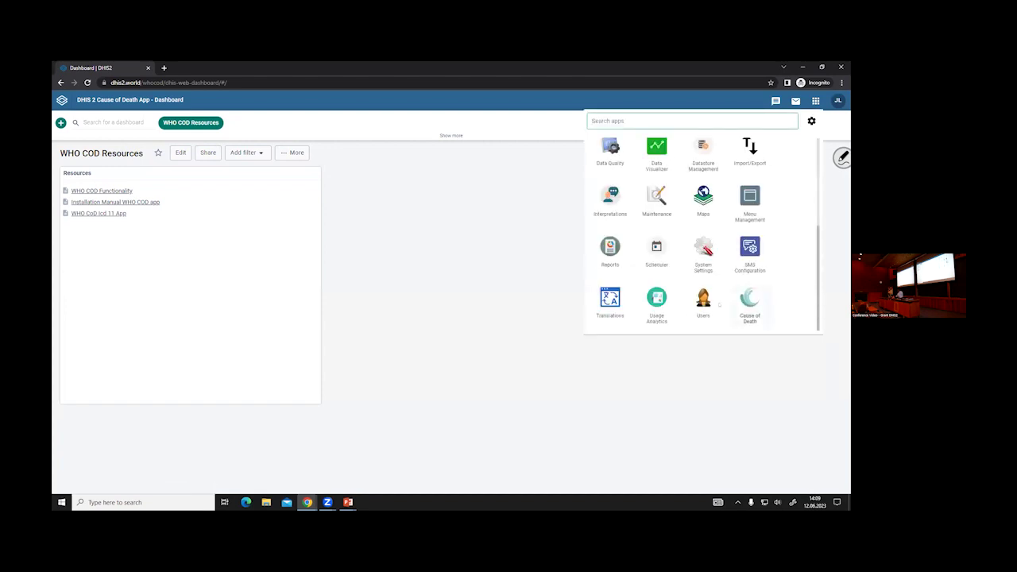
{"action": "left_click", "coordinate": [734, 309]}
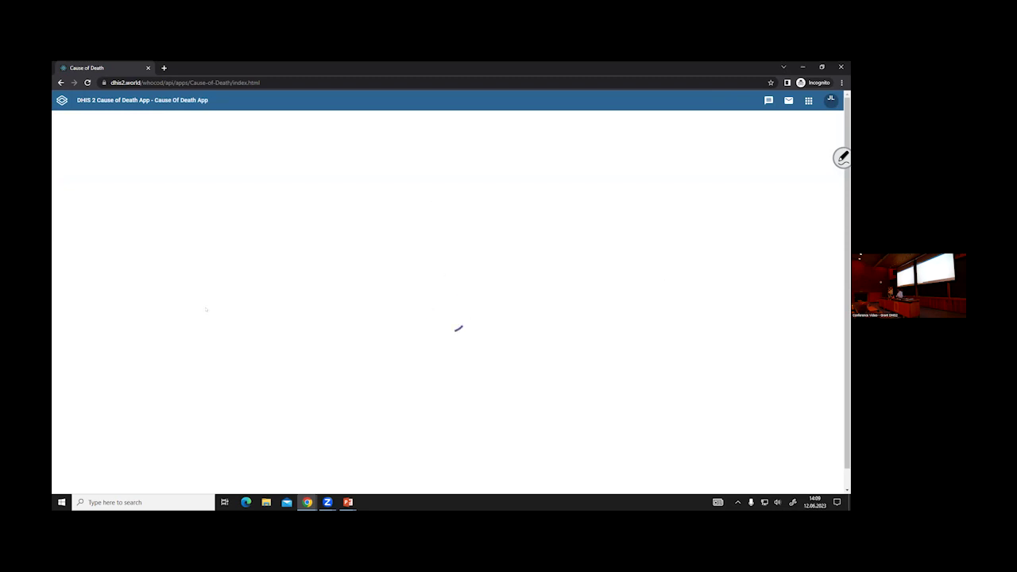
- Choose Cardinal Hospital Gateway PHC under Animal Region > Bird District and start a new registration
{"action": "left_click", "coordinate": [100, 122]}
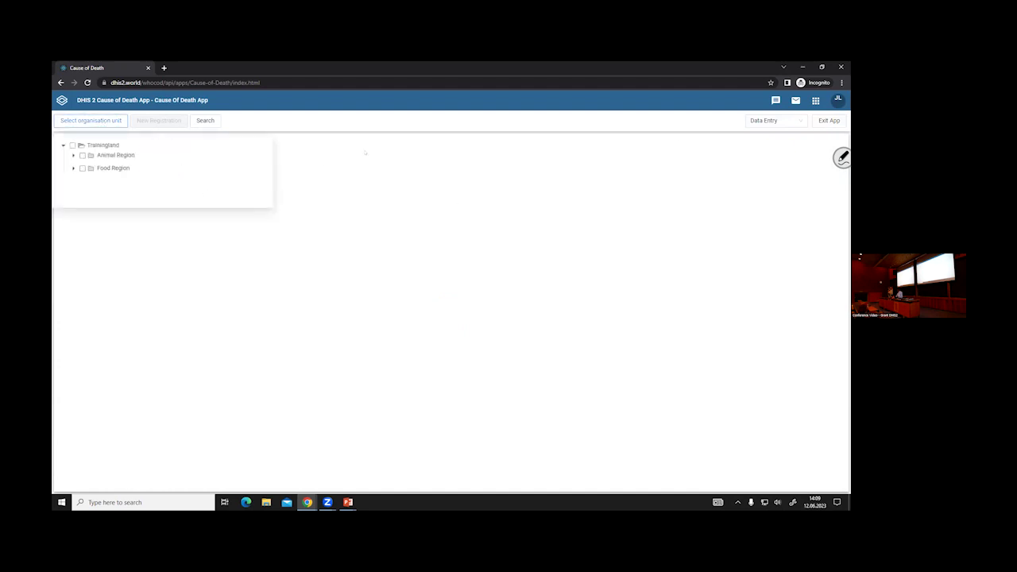
{"action": "left_click", "coordinate": [74, 155]}
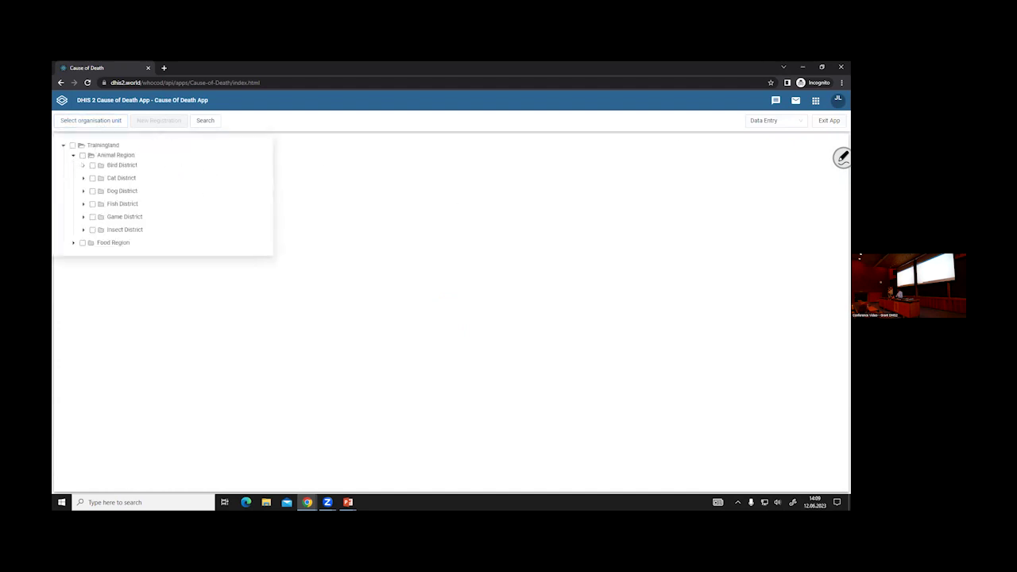
{"action": "left_click", "coordinate": [83, 165]}
{"action": "left_click", "coordinate": [129, 176]}
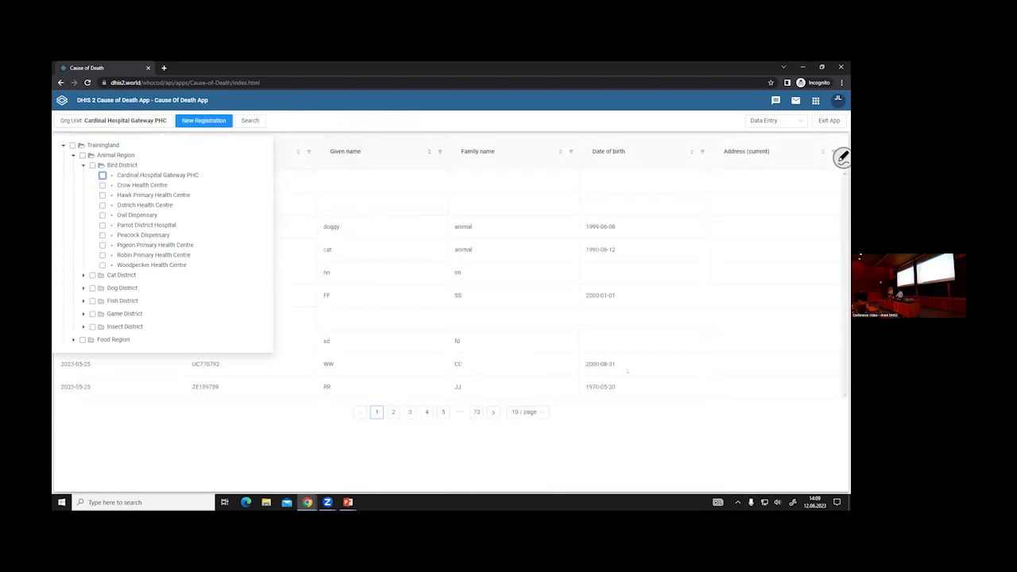
{"action": "left_click", "coordinate": [472, 452]}
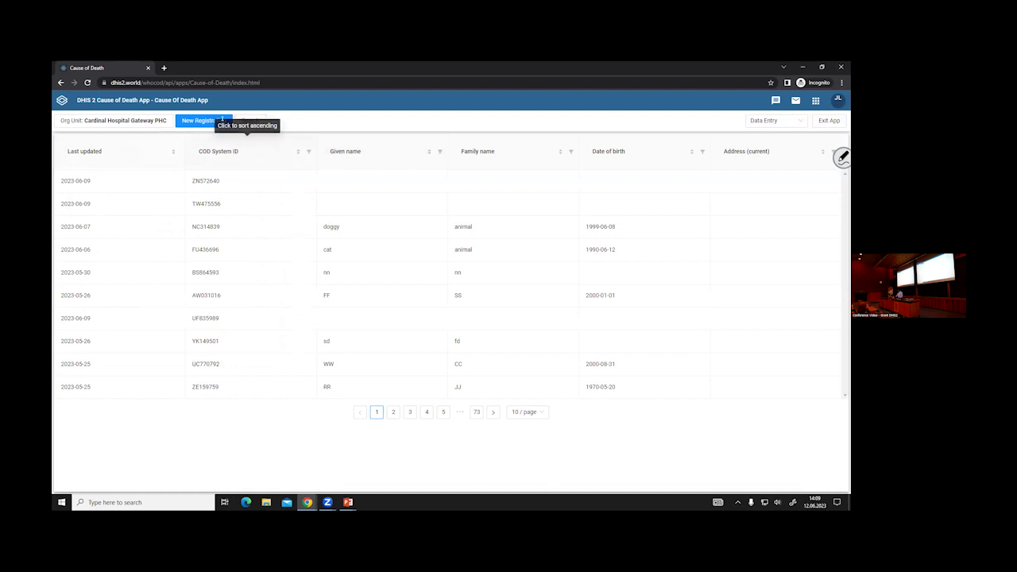
{"action": "left_click", "coordinate": [194, 122]}
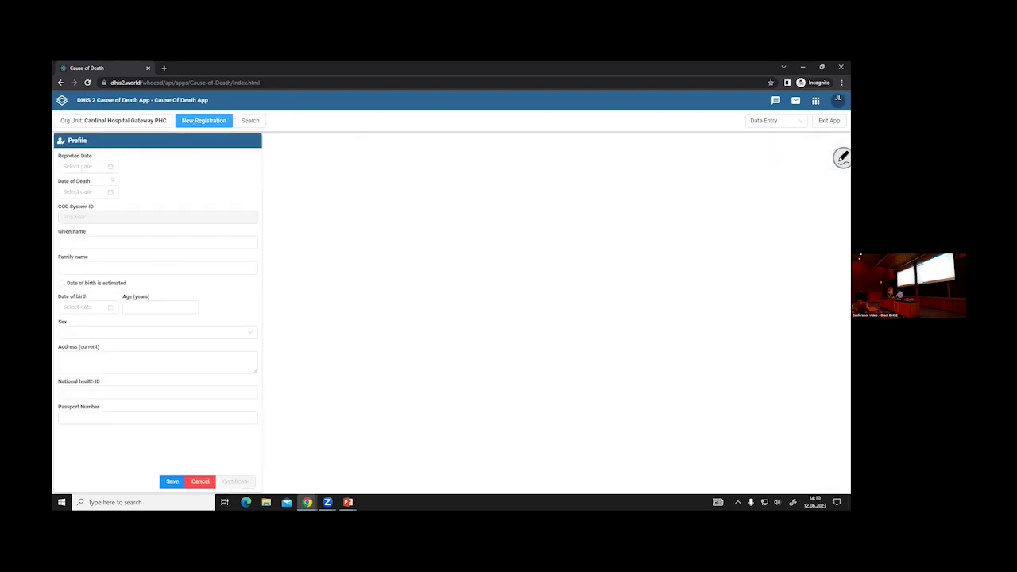
- Set the Reported Date to 2023-06-12 and the Date of Death to 2023-06-10
{"action": "left_click", "coordinate": [84, 166]}
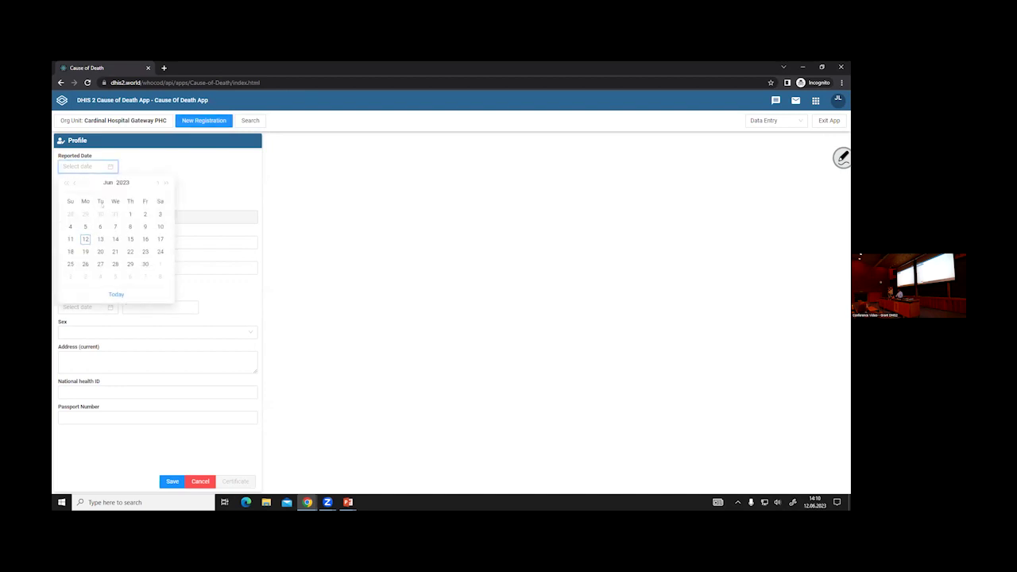
{"action": "left_click", "coordinate": [85, 239]}
{"action": "left_click", "coordinate": [83, 192]}
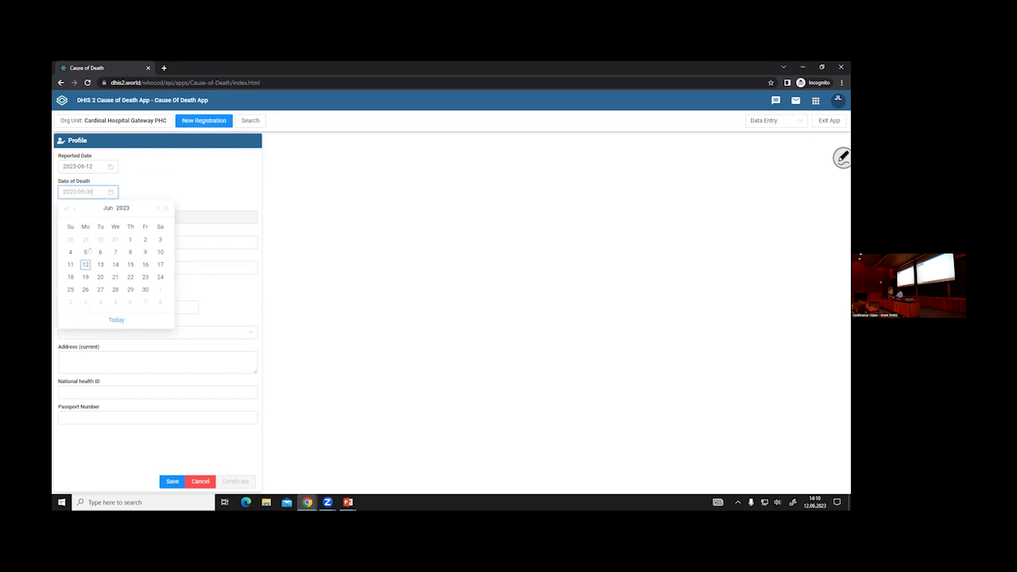
{"action": "left_click", "coordinate": [159, 252]}
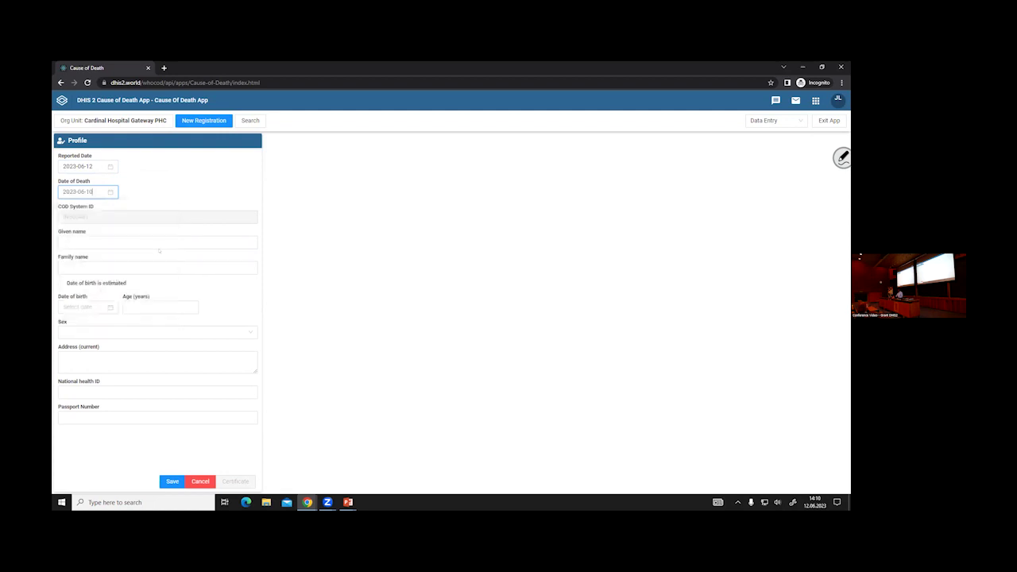
- Enter the deceased's given name and family name
{"action": "left_click", "coordinate": [125, 240]}
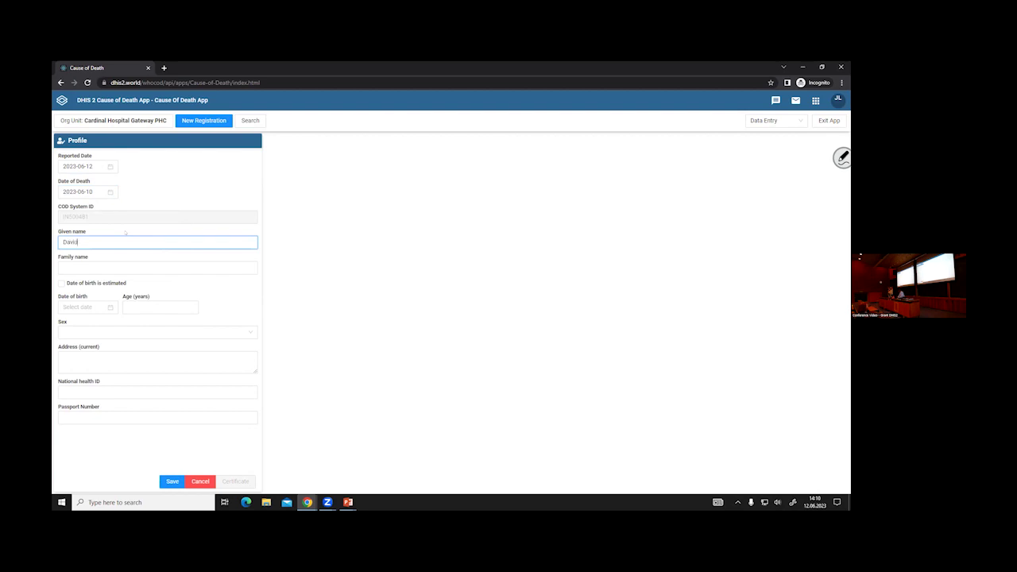
{"action": "key", "text": "Tab"}
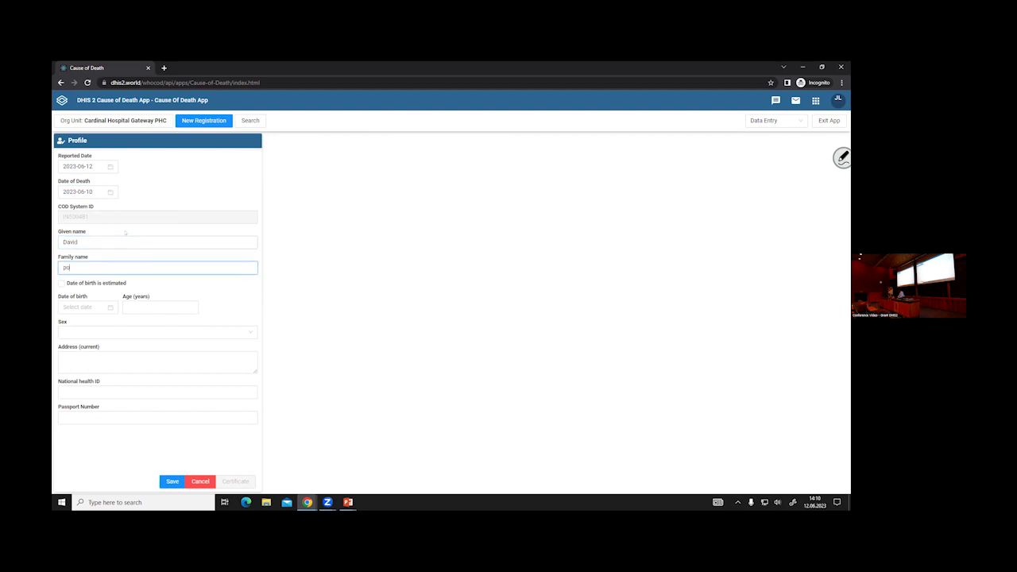
{"action": "key", "text": "Tab"}
{"action": "key", "text": "Tab"}
{"action": "key", "text": "Tab"}
{"action": "left_click", "coordinate": [95, 305]}
{"action": "left_click", "coordinate": [64, 323]}
{"action": "left_click", "coordinate": [65, 324]}
{"action": "left_click", "coordinate": [64, 324]}
{"action": "left_click", "coordinate": [64, 323]}
{"action": "triple_click", "coordinate": [64, 323]}
{"action": "triple_click", "coordinate": [64, 324]}
{"action": "triple_click", "coordinate": [64, 324]}
{"action": "triple_click", "coordinate": [64, 323]}
{"action": "triple_click", "coordinate": [65, 323]}
{"action": "left_click", "coordinate": [115, 367]}
- Choose Male as the sex and save the profile
{"action": "left_click", "coordinate": [91, 332]}
{"action": "left_click", "coordinate": [91, 348]}
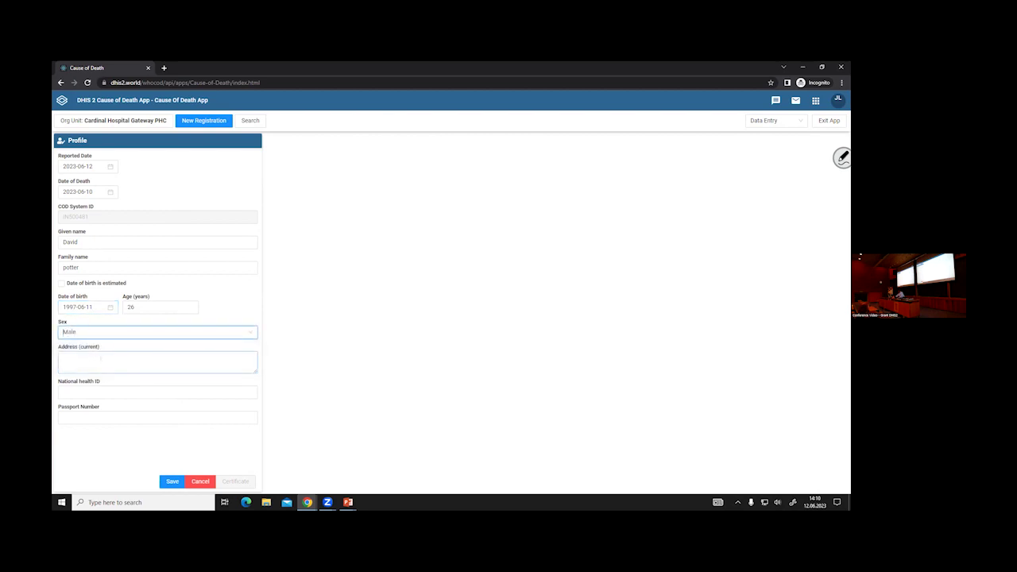
{"action": "left_click", "coordinate": [64, 357]}
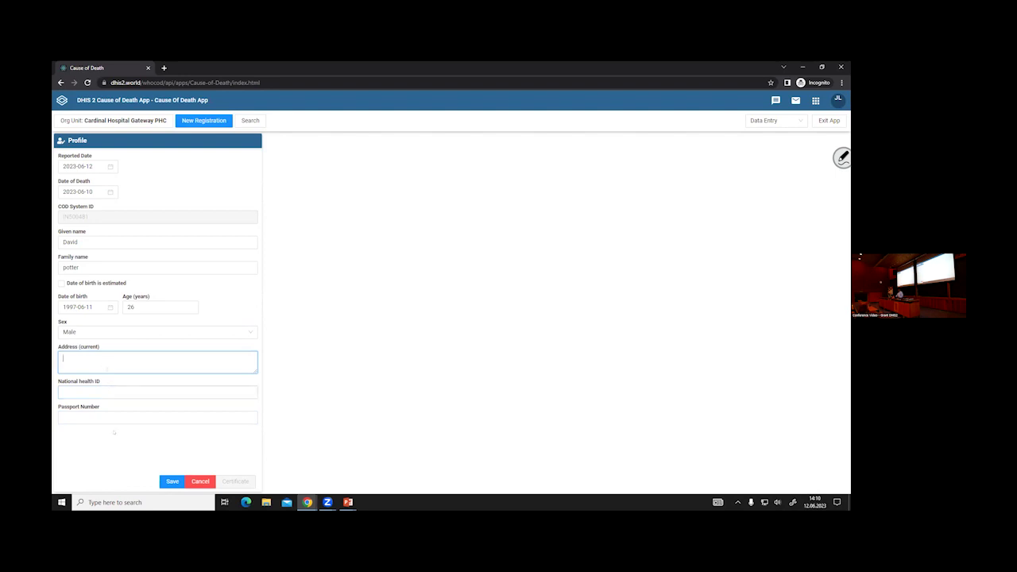
{"action": "left_click", "coordinate": [171, 482]}
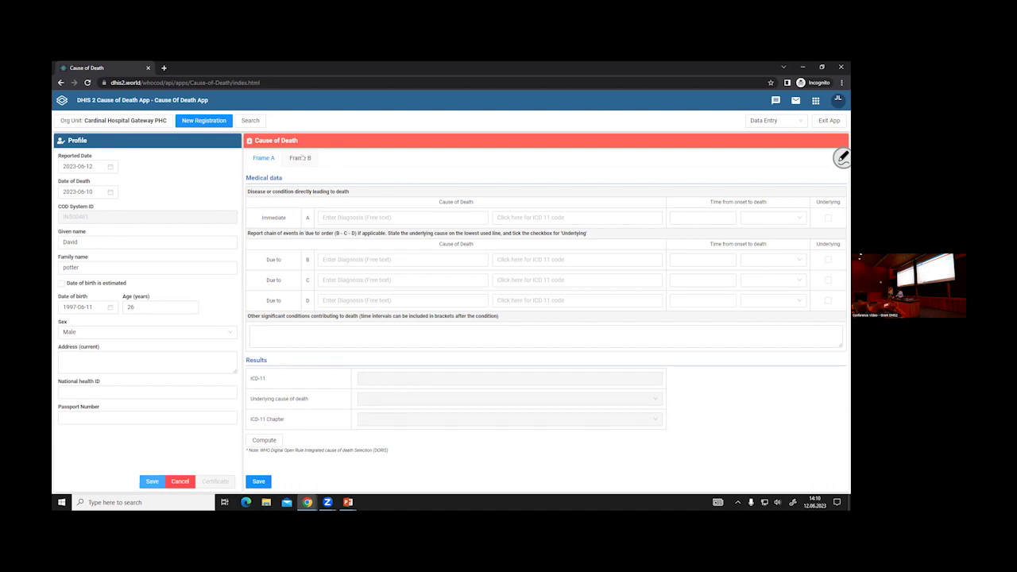
- Enter Edema on line A and look up 'acute pulmonary ede', viewing CB01 Pulmonary oedema details
{"action": "left_click", "coordinate": [402, 217]}
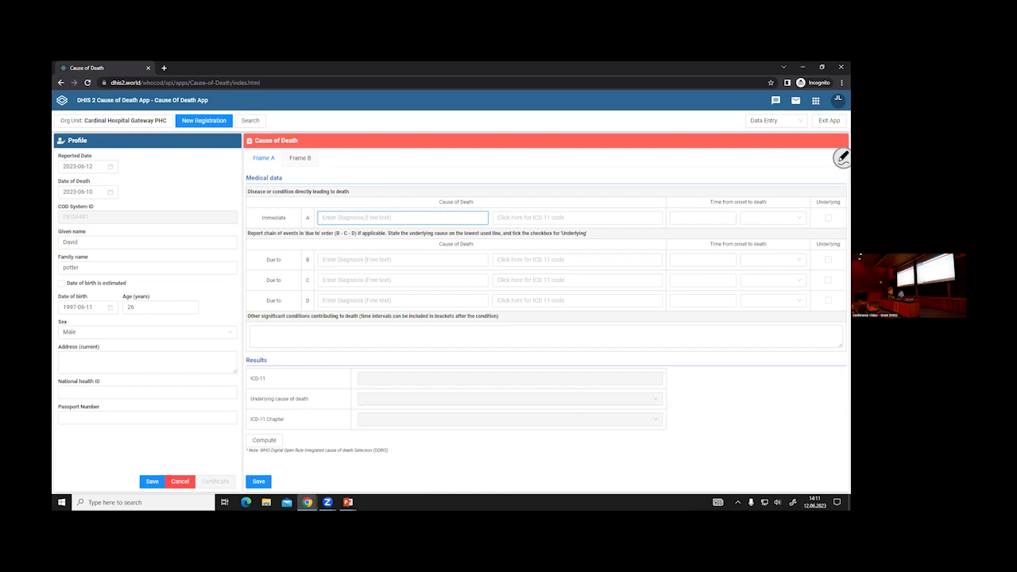
{"action": "type", "text": "Edema"}
{"action": "left_click", "coordinate": [551, 218]}
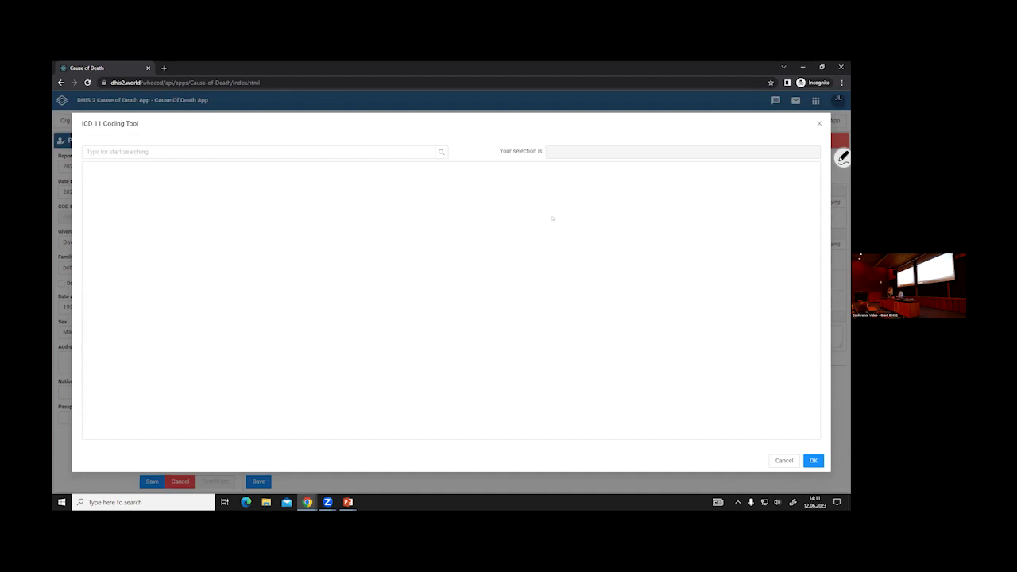
{"action": "left_click", "coordinate": [235, 151]}
{"action": "type", "text": "acute p"}
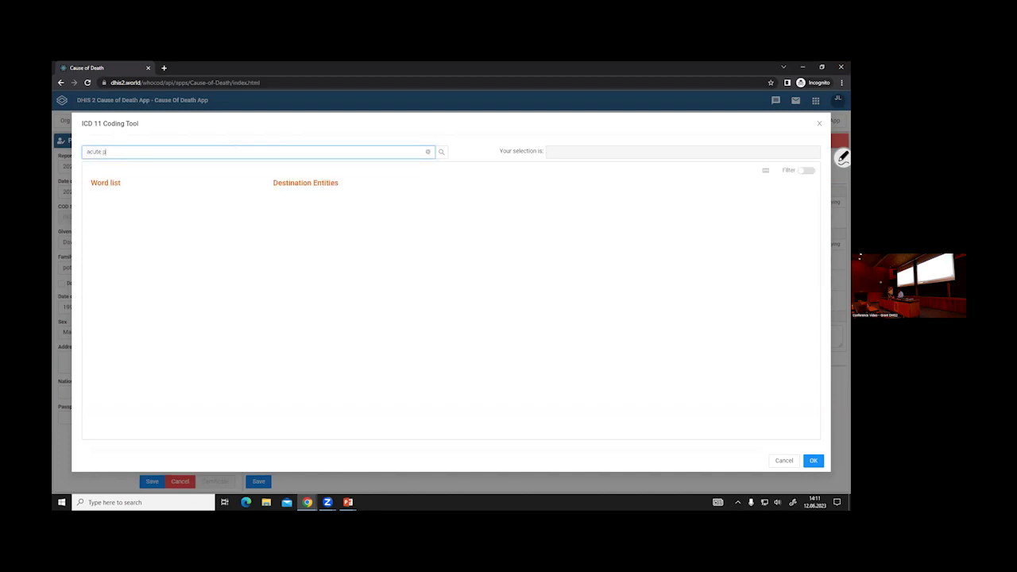
{"action": "type", "text": "ulmonary edeam"}
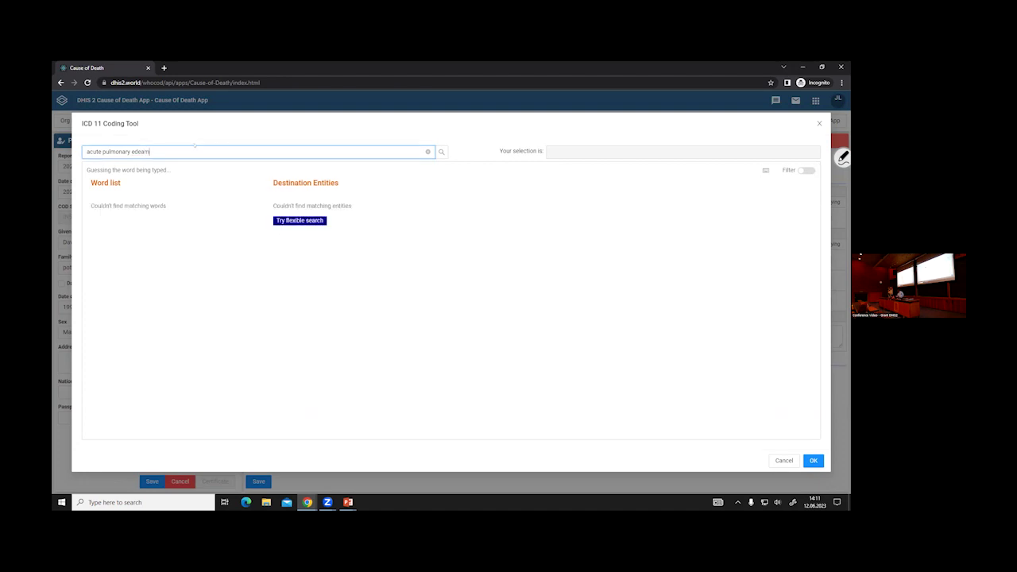
{"action": "key", "text": "BackSpace"}
{"action": "key", "text": "BackSpace"}
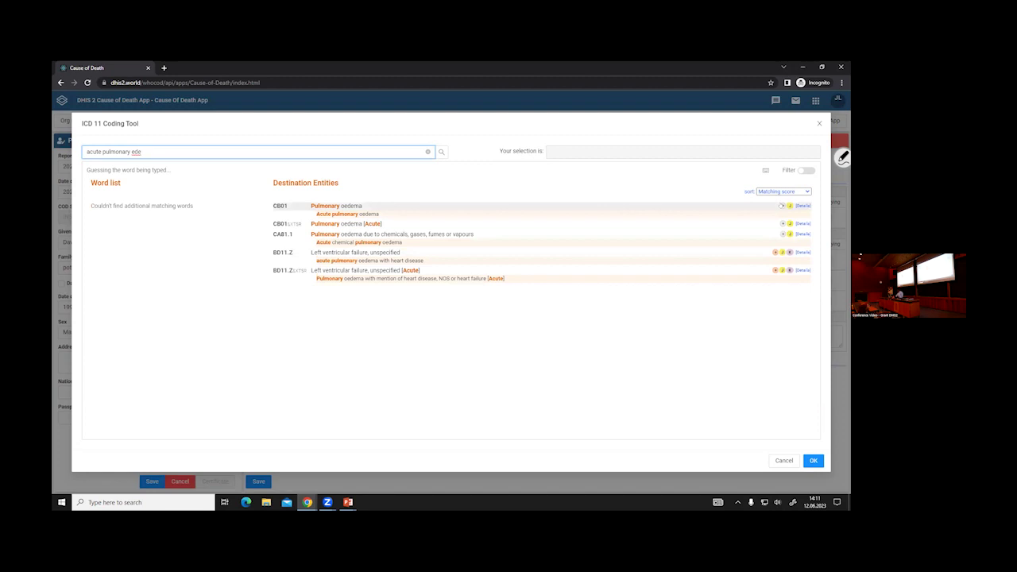
{"action": "left_click", "coordinate": [781, 206]}
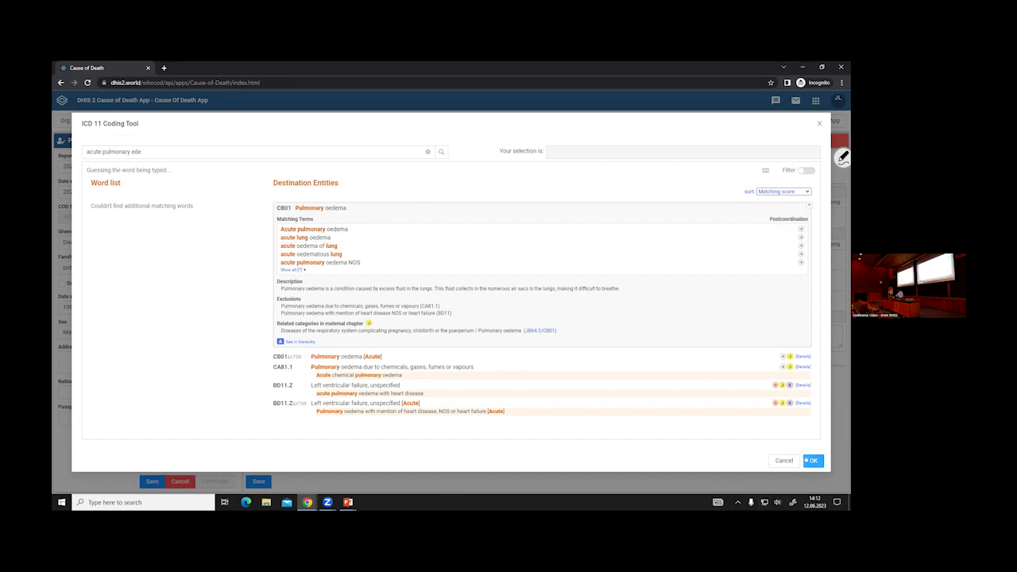
{"action": "left_click", "coordinate": [811, 461]}
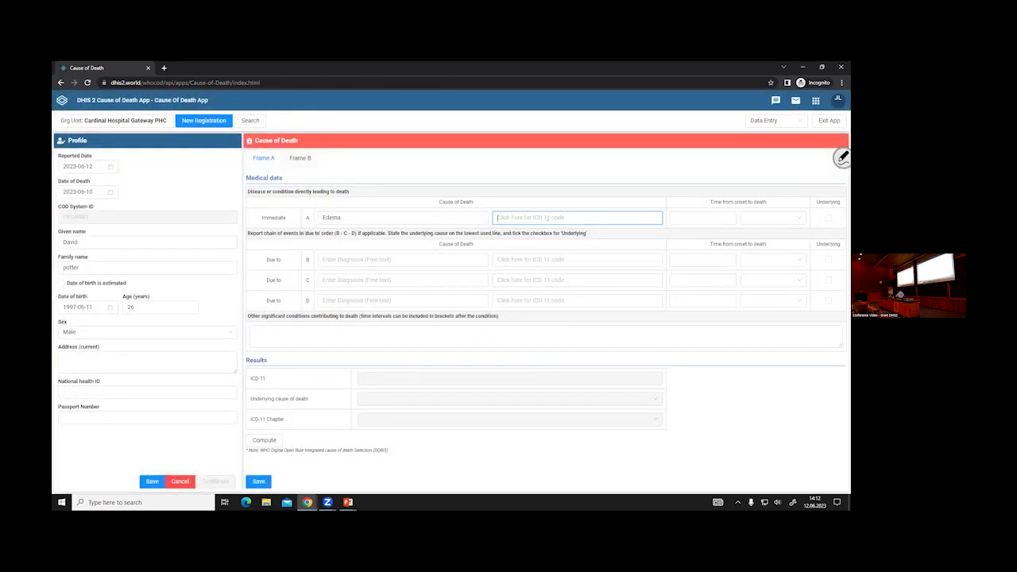
- Search line A's ICD 11 code, mistakenly apply 1C42 Melioidosis, then delete that code
{"action": "left_click", "coordinate": [577, 217]}
{"action": "type", "text": "ce"}
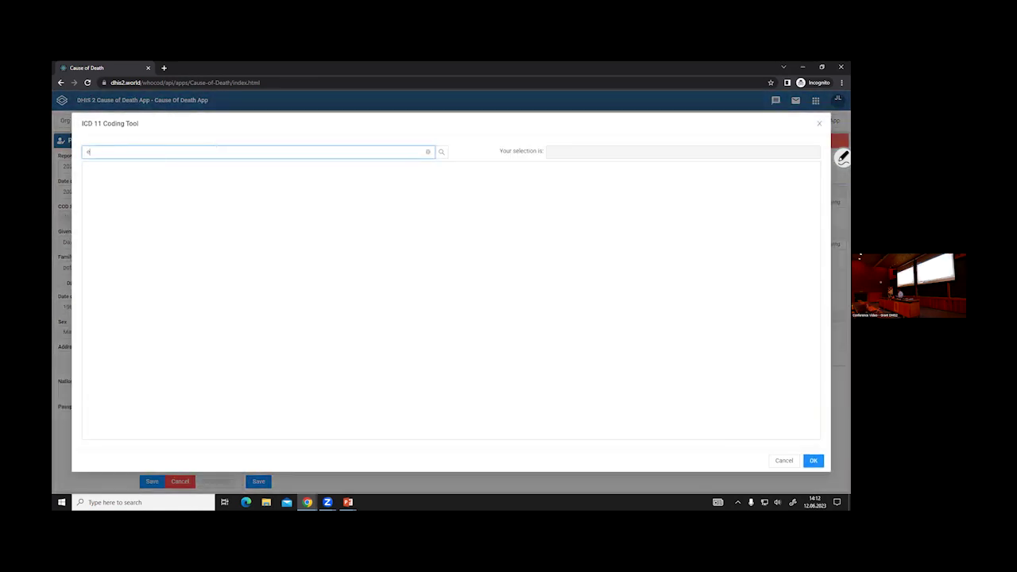
{"action": "type", "text": "ema"}
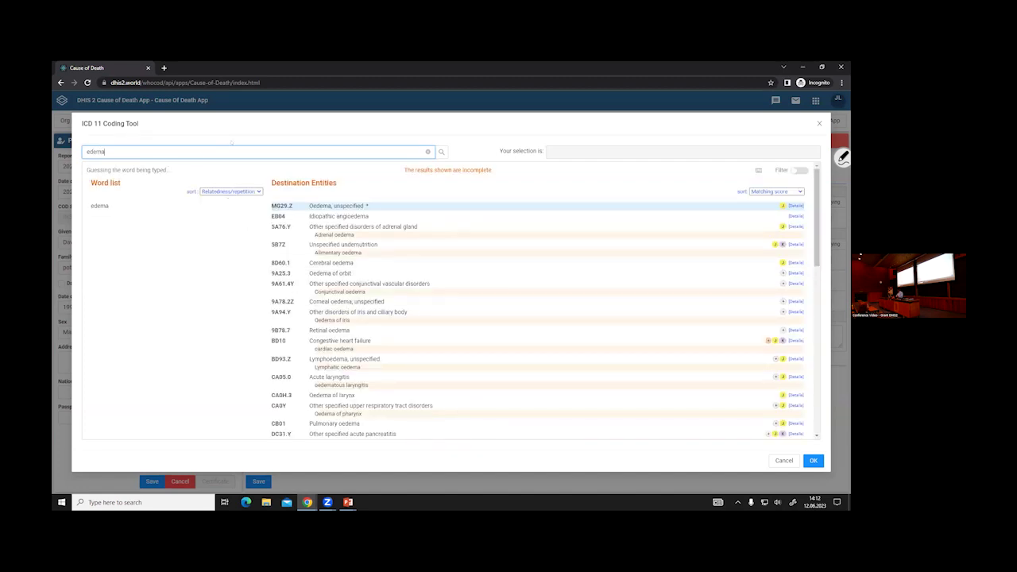
{"action": "left_click_drag", "start_coordinate": [106, 152], "coordinate": [52, 153]}
{"action": "key", "text": "BackSpace"}
{"action": "type", "text": "actu"}
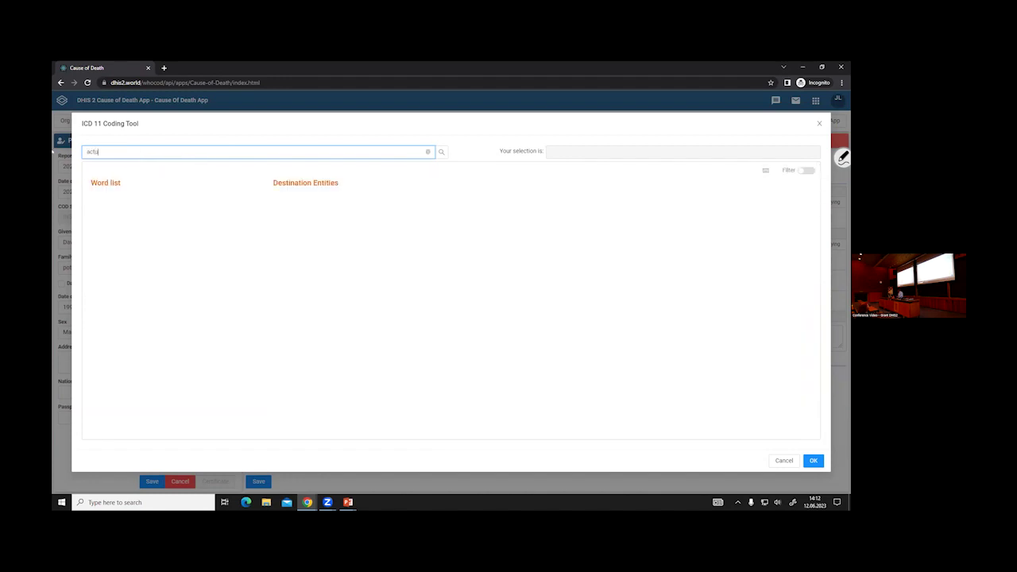
{"action": "type", "text": "te "}
{"action": "type", "text": "py"}
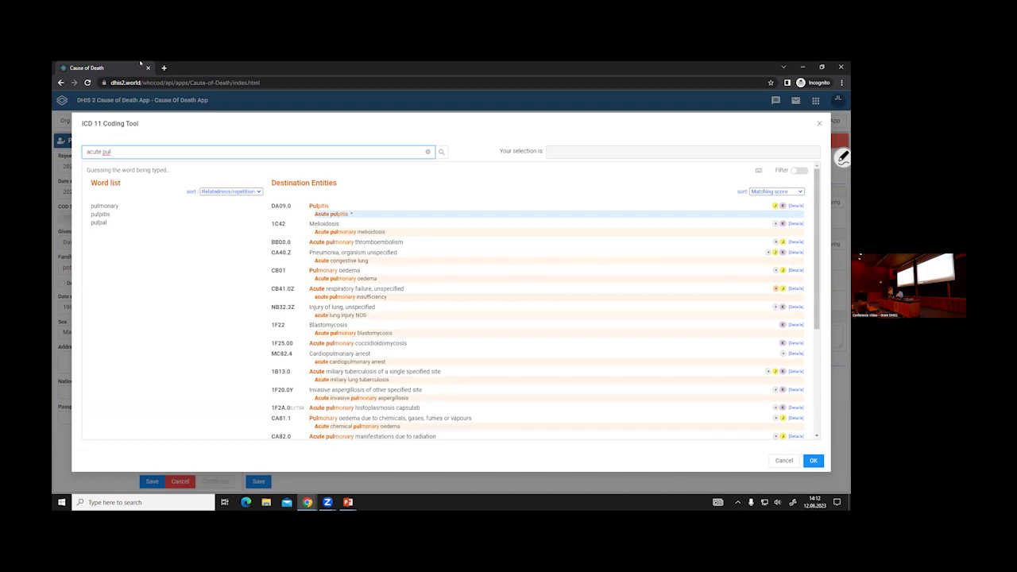
{"action": "left_click", "coordinate": [293, 228]}
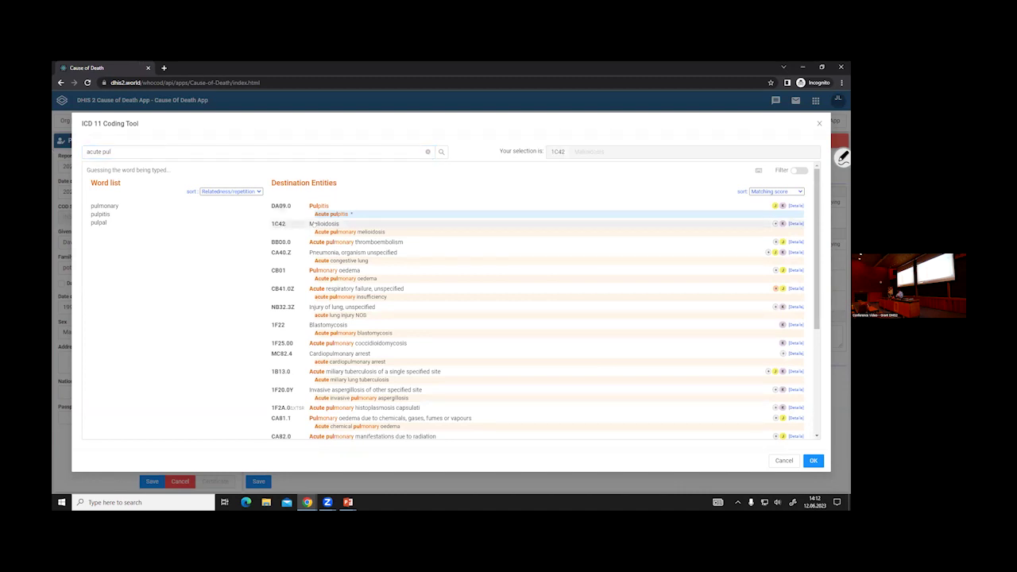
{"action": "left_click", "coordinate": [813, 461]}
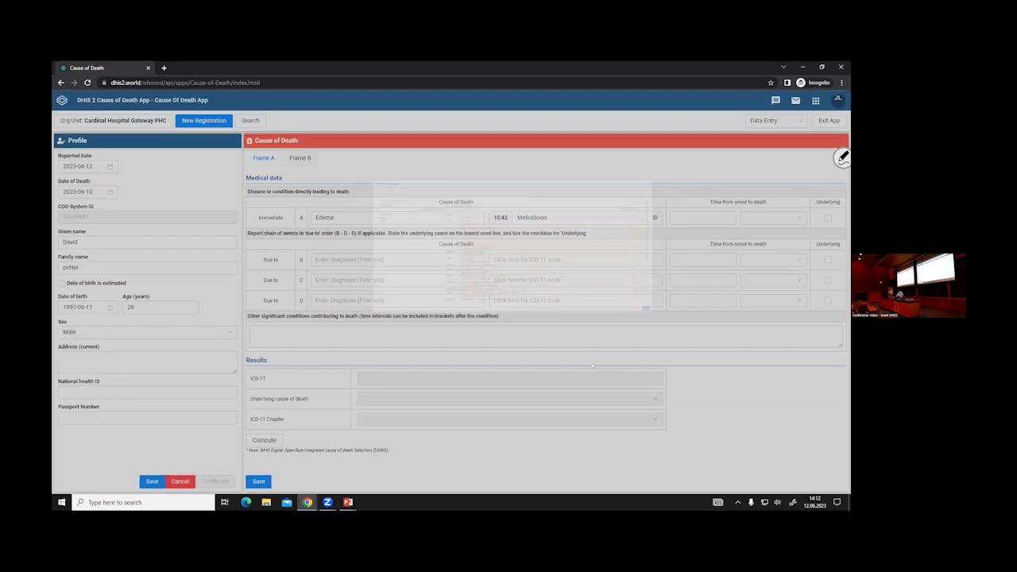
{"action": "double_click", "coordinate": [533, 217]}
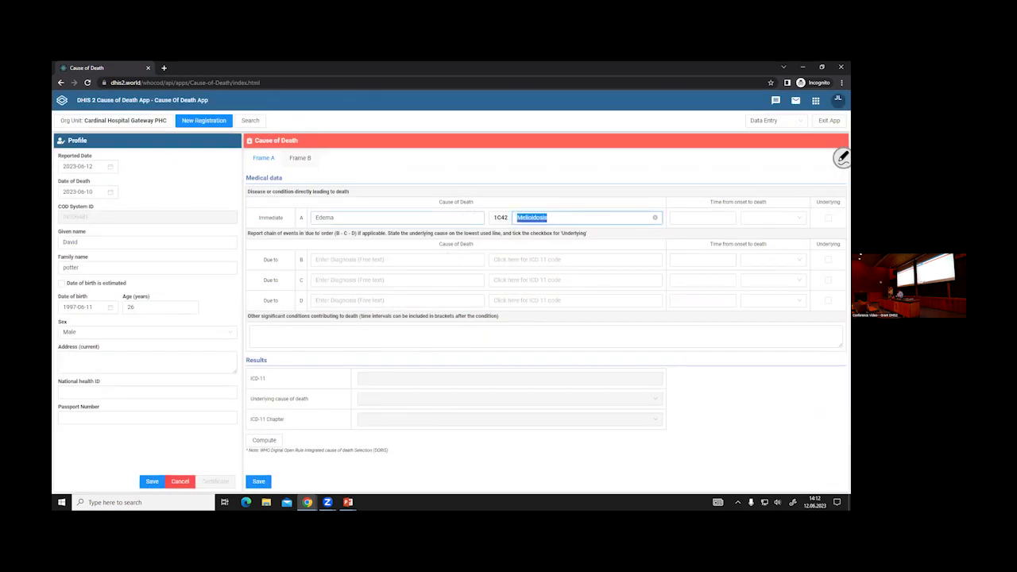
{"action": "key", "text": "BackSpace"}
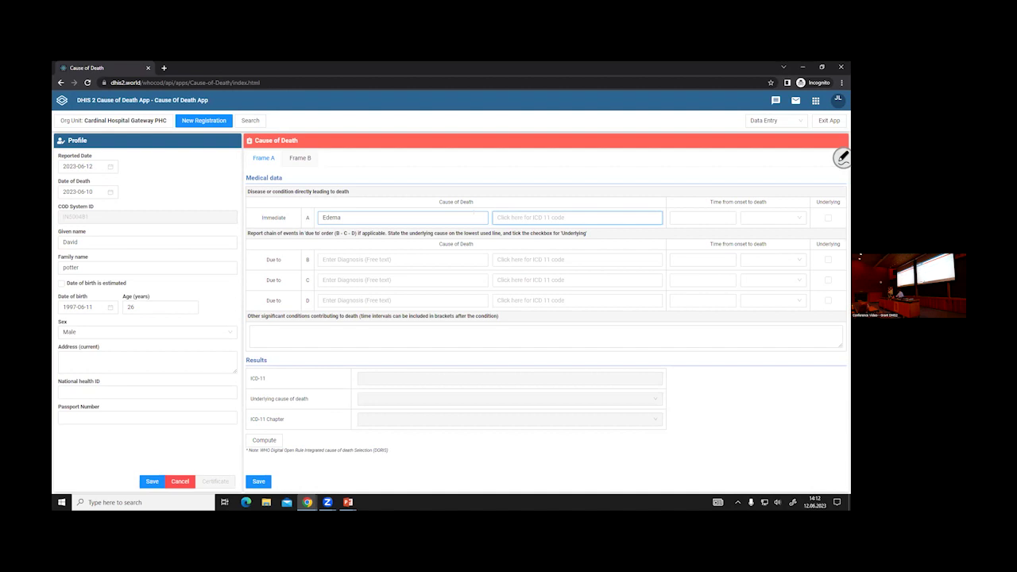
- Code line A as CB01 Pulmonary oedema via the search 'Acute pulmonary ede'
{"action": "left_click", "coordinate": [586, 217]}
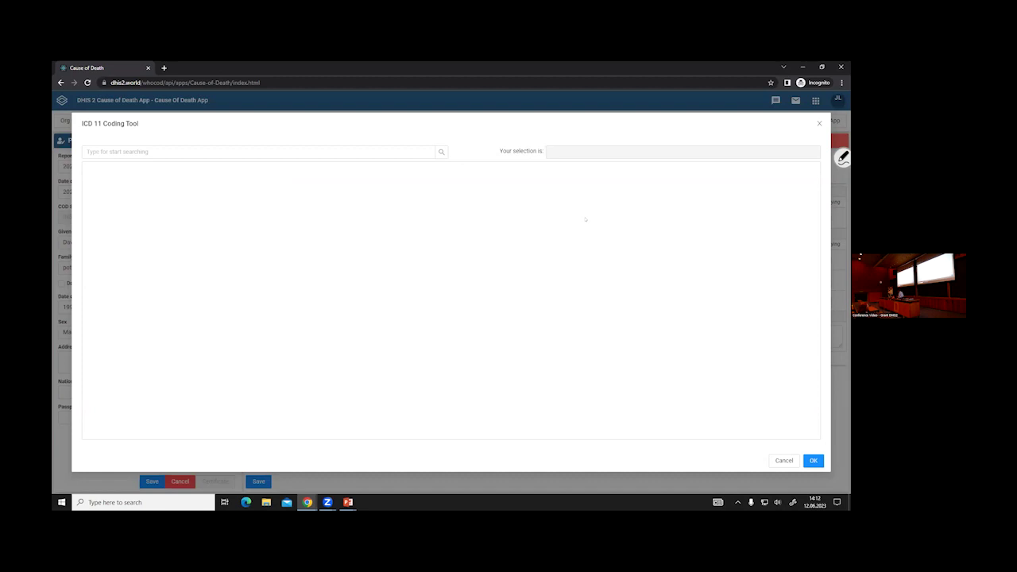
{"action": "left_click", "coordinate": [320, 151]}
{"action": "type", "text": "Ac"}
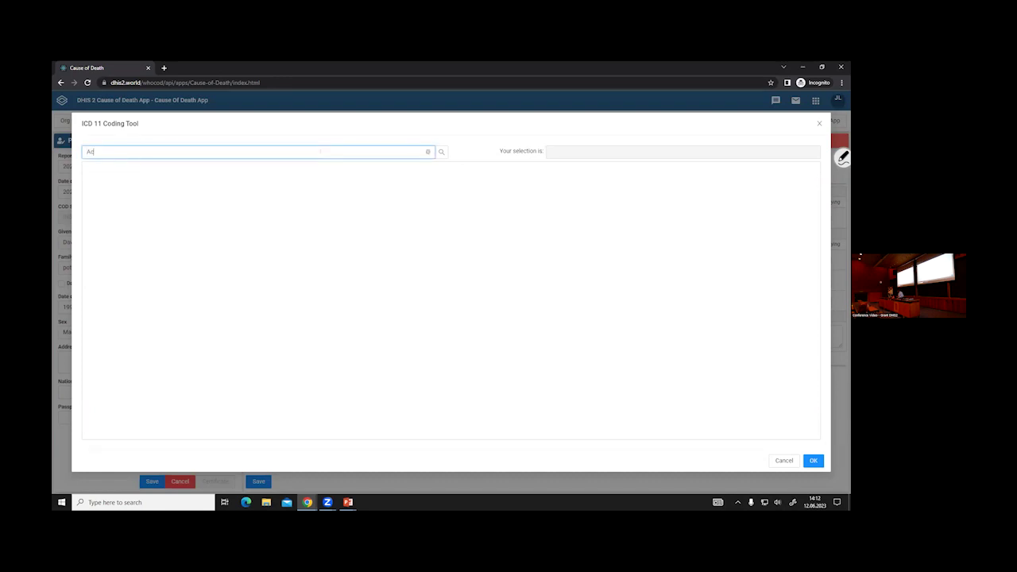
{"action": "type", "text": "ute"}
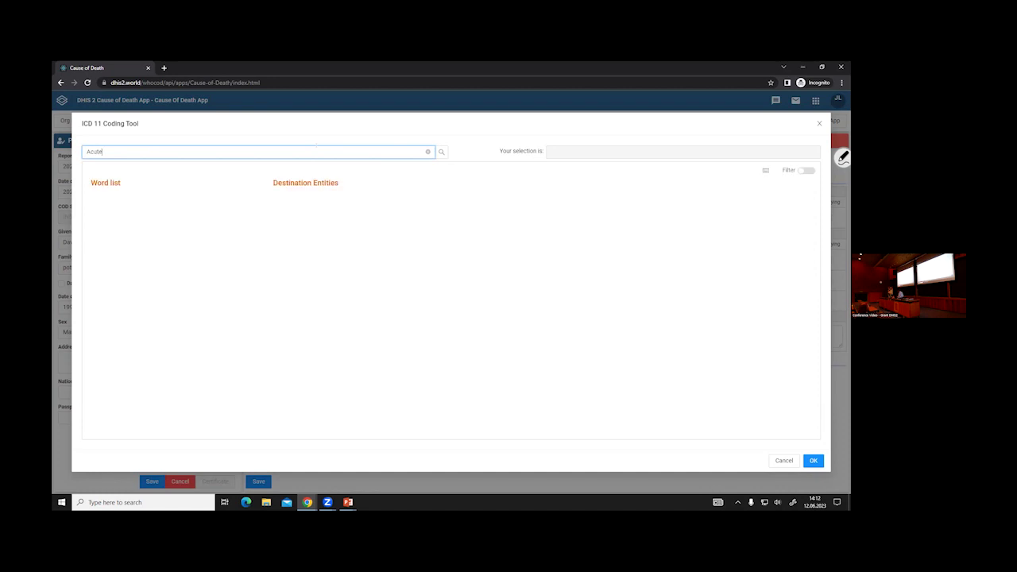
{"action": "type", "text": " pulmonary ede"}
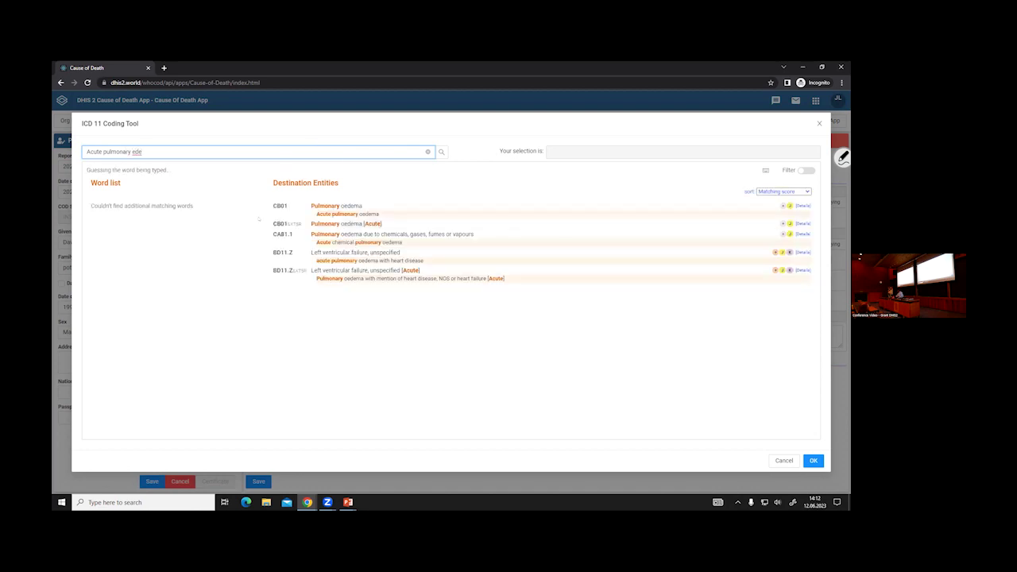
{"action": "left_click", "coordinate": [318, 208]}
{"action": "left_click", "coordinate": [811, 460]}
- Set line A's time from onset to death to 5 Years
{"action": "left_click", "coordinate": [702, 217]}
{"action": "type", "text": "5"}
{"action": "left_click", "coordinate": [755, 216]}
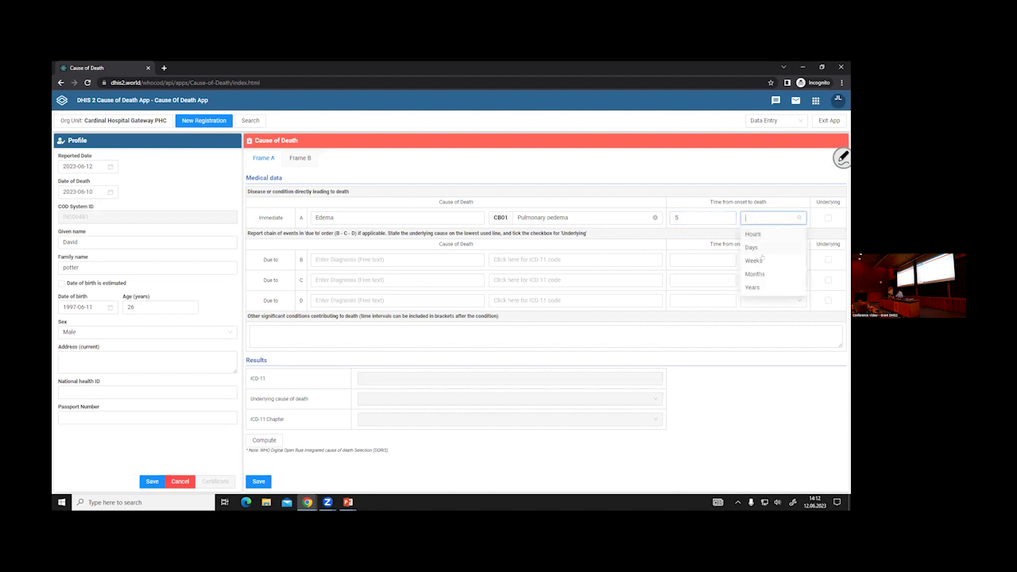
{"action": "left_click", "coordinate": [754, 287]}
{"action": "left_click", "coordinate": [382, 259]}
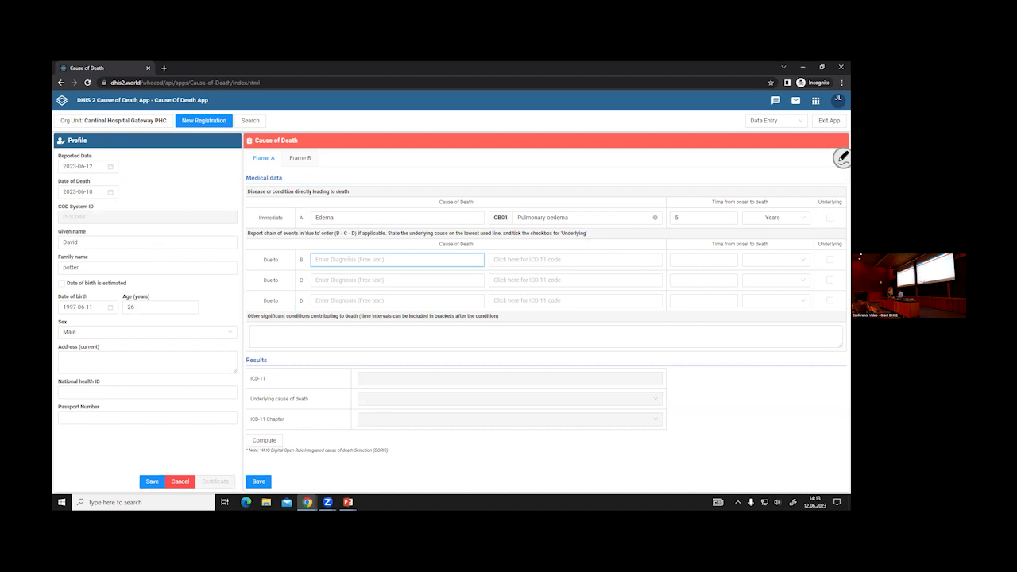
- Enter hypertension on line B and search the ICD 11 tool for 'hypertension car'
{"action": "type", "text": "hypertension"}
{"action": "left_click", "coordinate": [501, 258]}
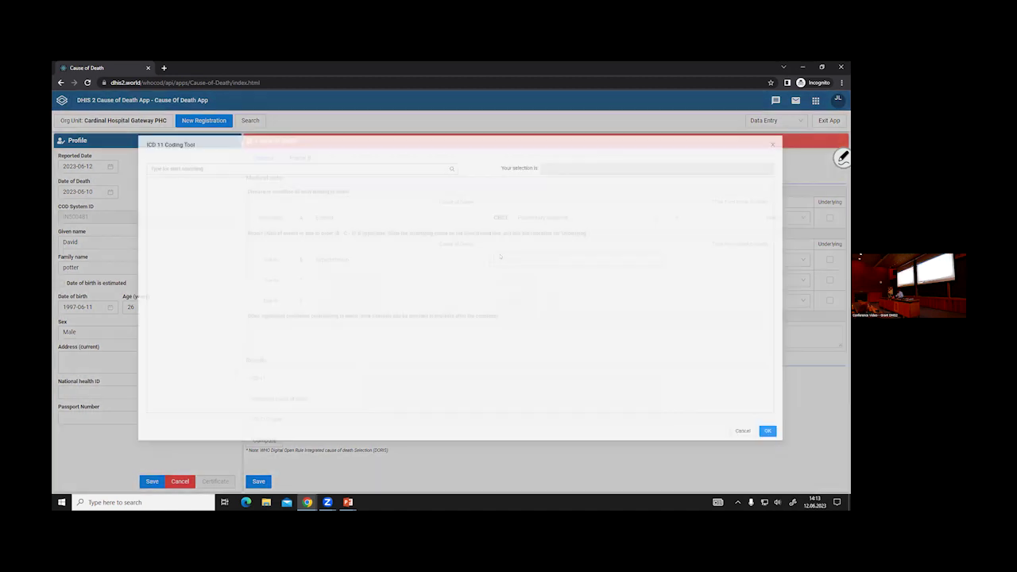
{"action": "left_click", "coordinate": [283, 150]}
{"action": "type", "text": "hypertension"}
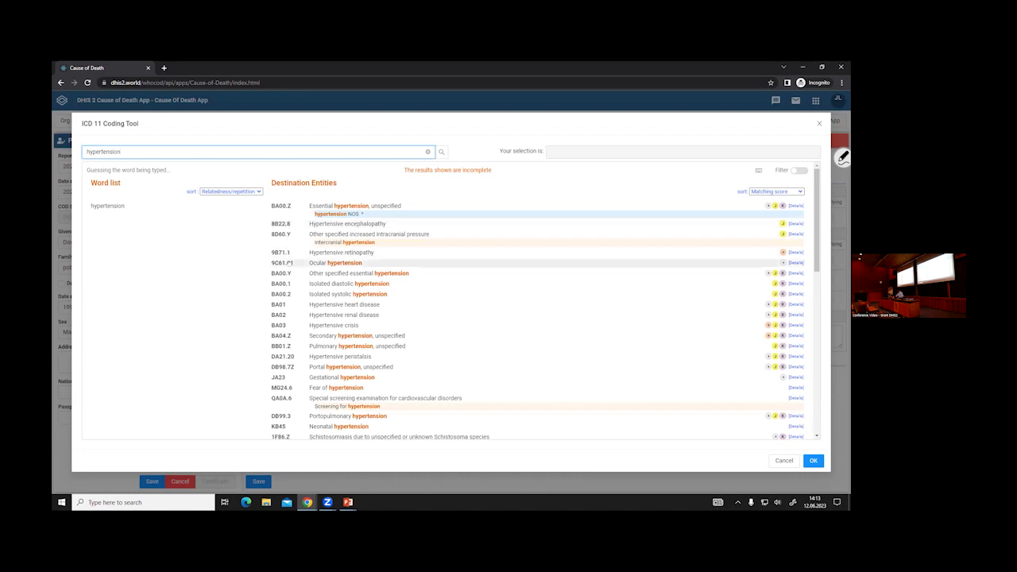
{"action": "type", "text": "car"}
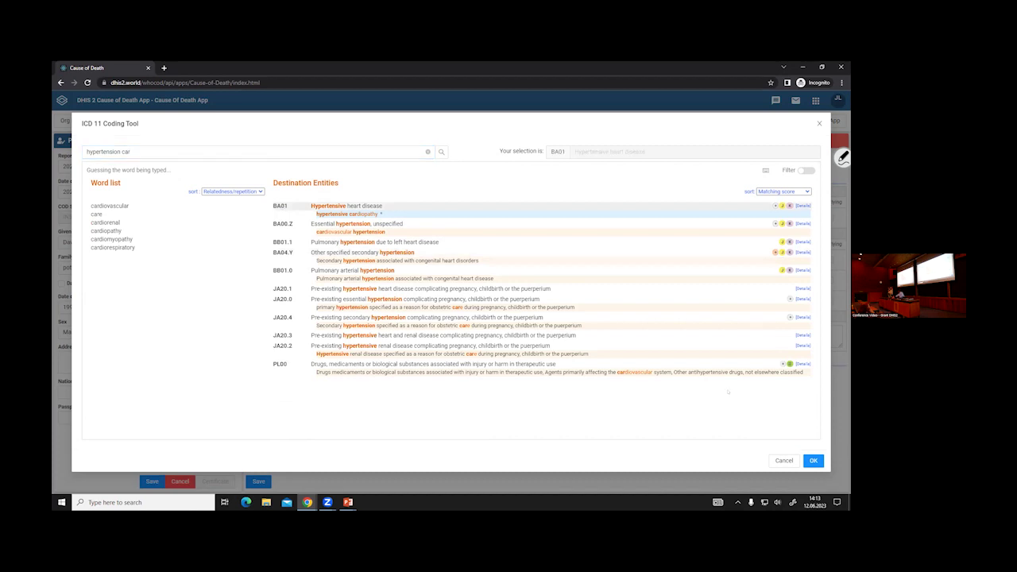
- Confirm BA01 for line B, then code line C as GB40 Nephritic syndrome via 'chronic goo'
{"action": "left_click", "coordinate": [813, 460]}
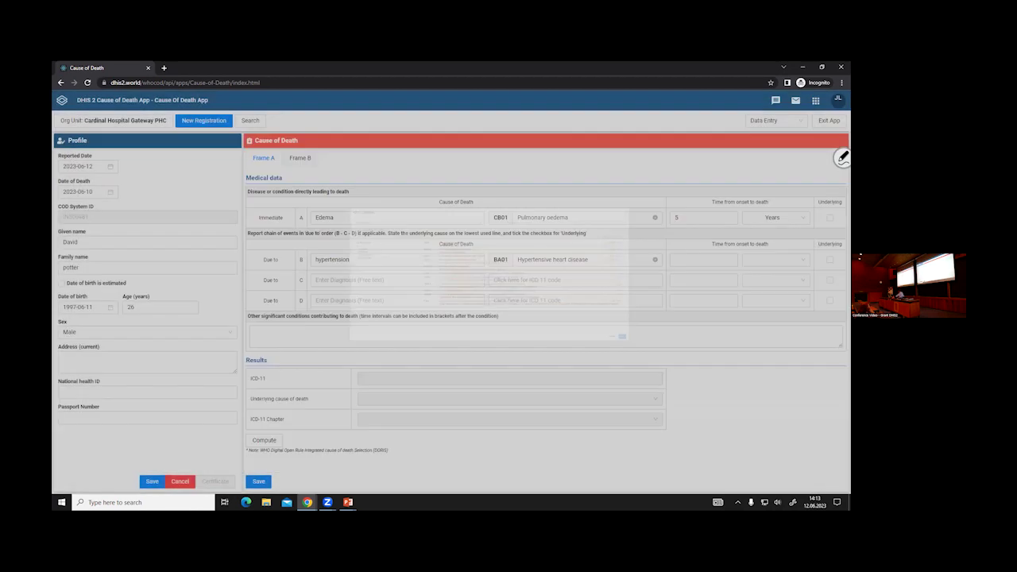
{"action": "left_click", "coordinate": [420, 274]}
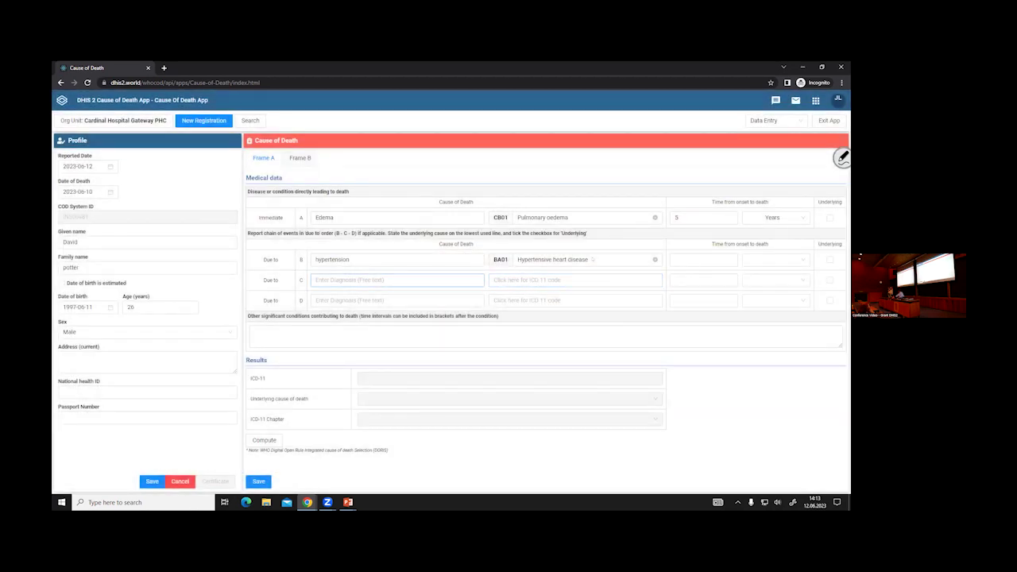
{"action": "left_click", "coordinate": [547, 281]}
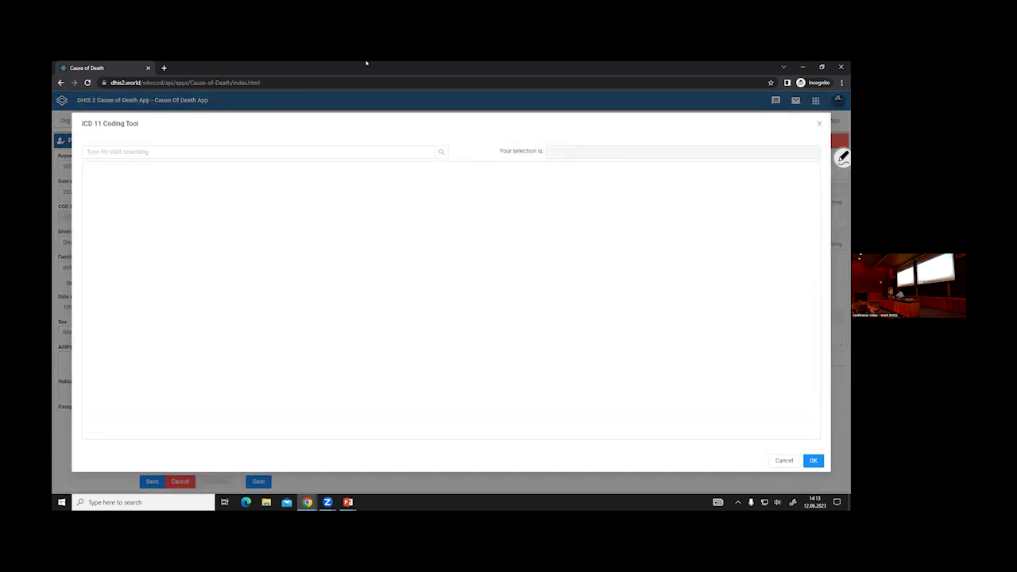
{"action": "left_click", "coordinate": [261, 151]}
{"action": "type", "text": "chronic"}
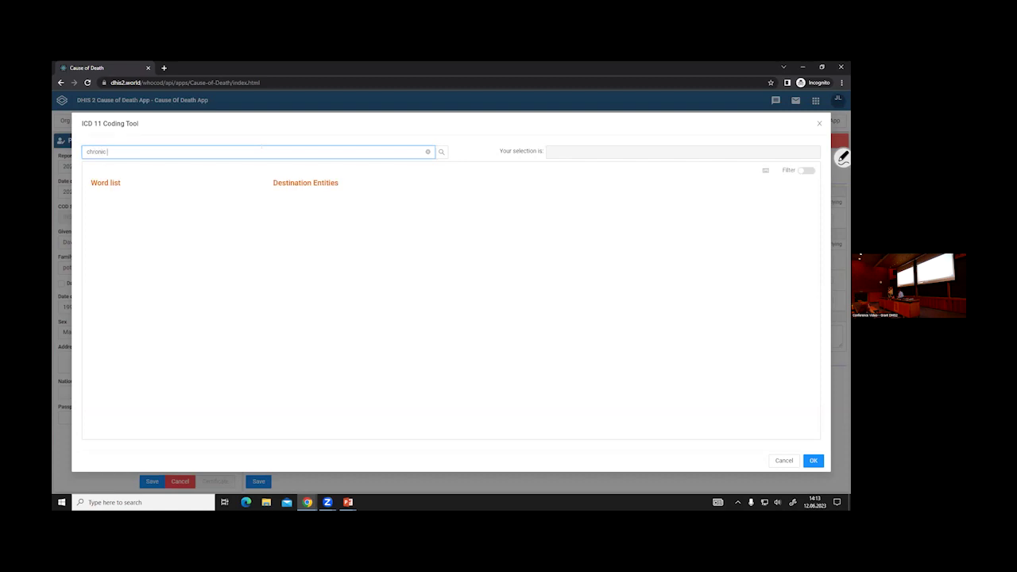
{"action": "type", "text": " go"}
{"action": "type", "text": "o"}
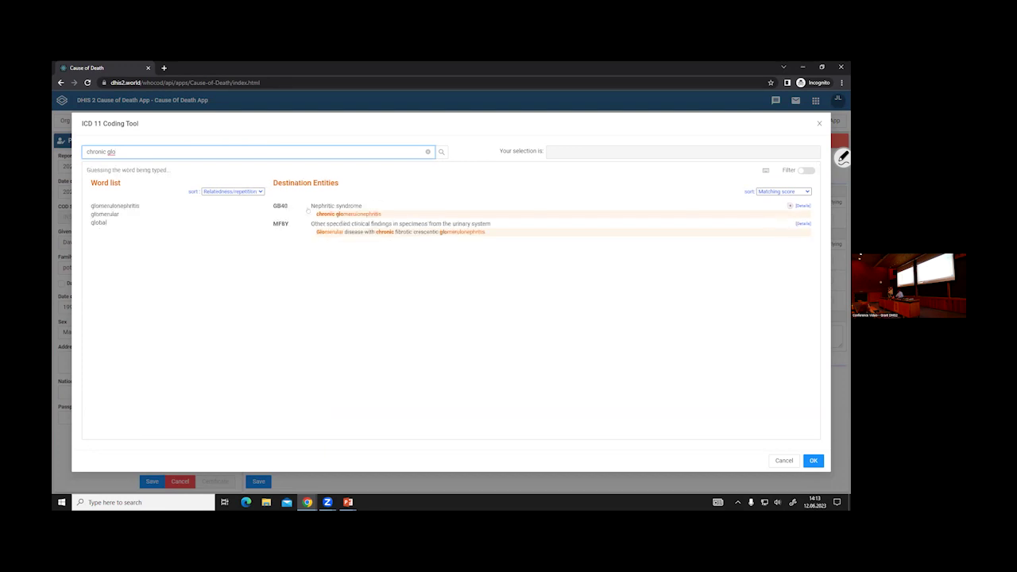
{"action": "left_click", "coordinate": [312, 205]}
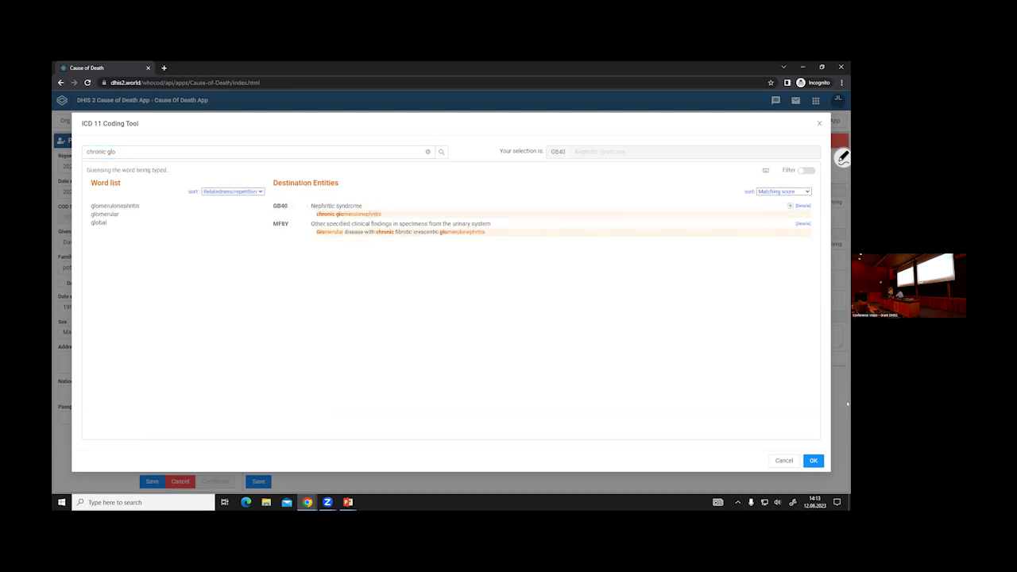
{"action": "left_click", "coordinate": [813, 460]}
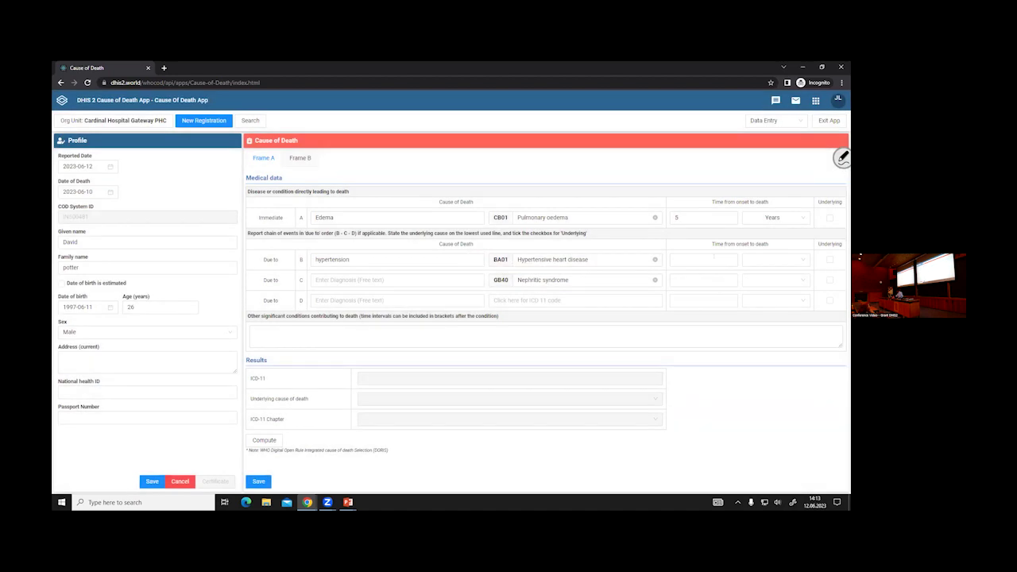
- Enter 5 Years as the onset-to-death time on both lines B and C
{"action": "type", "text": "5"}
{"action": "left_click", "coordinate": [776, 259]}
{"action": "left_click", "coordinate": [755, 329]}
{"action": "left_click", "coordinate": [703, 280]}
{"action": "type", "text": "5"}
{"action": "left_click", "coordinate": [771, 280]}
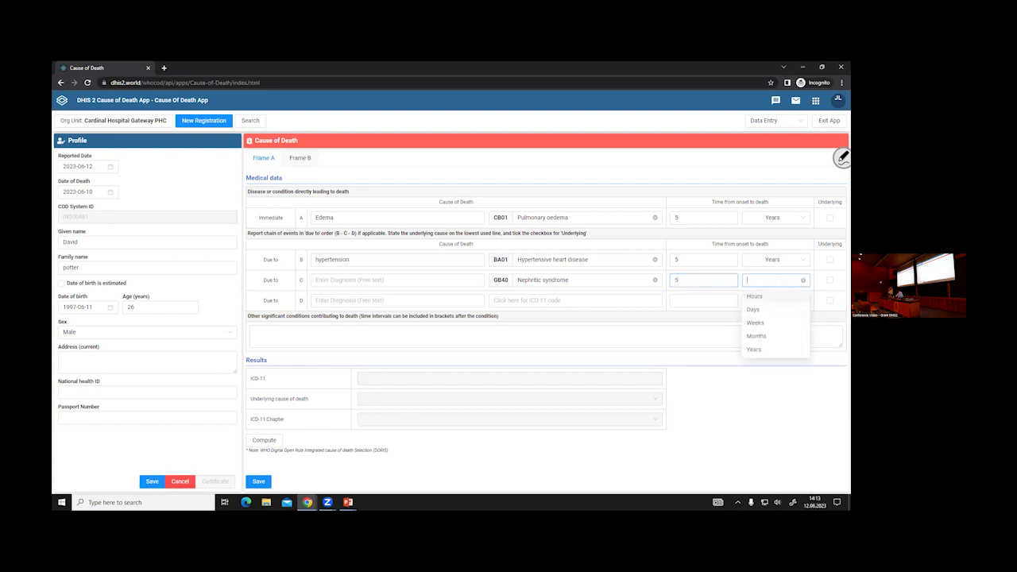
{"action": "left_click", "coordinate": [755, 349]}
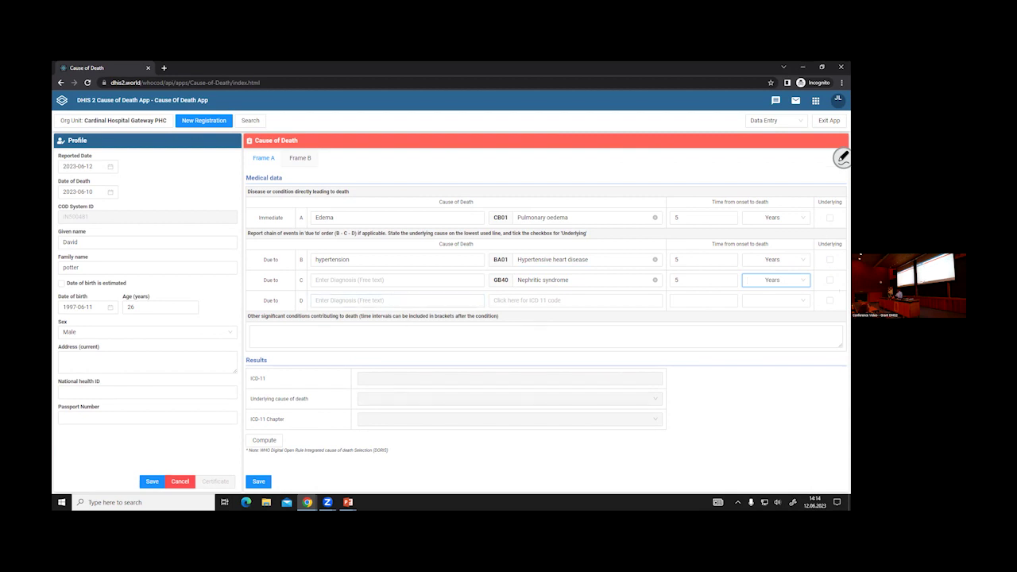
- Compute underlying cause GB40 Nephritic syndrome, review the full report text, and go to Frame B
{"action": "left_click", "coordinate": [263, 442]}
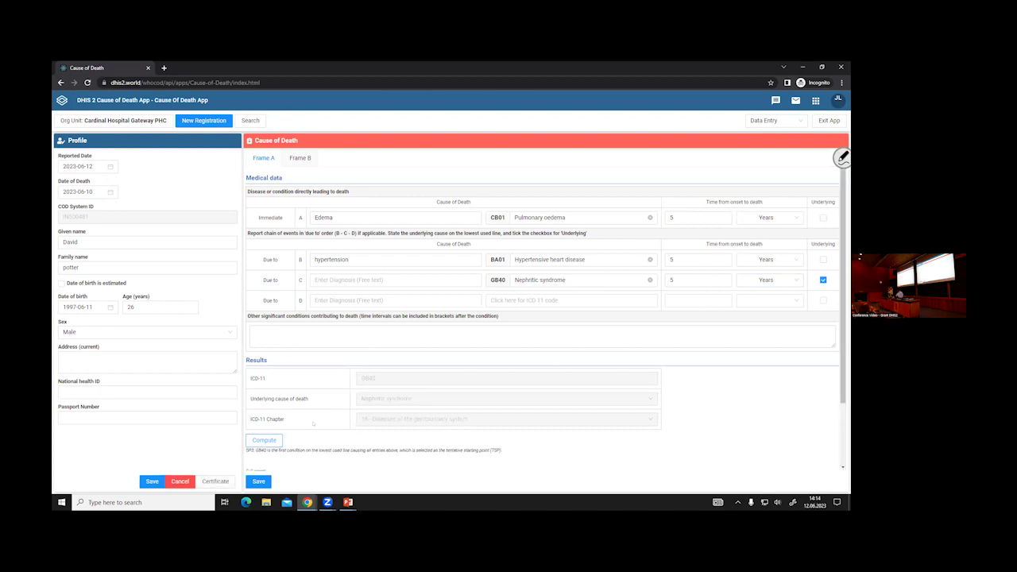
{"action": "scroll", "coordinate": [317, 424], "scroll_direction": "down", "scroll_amount": 1}
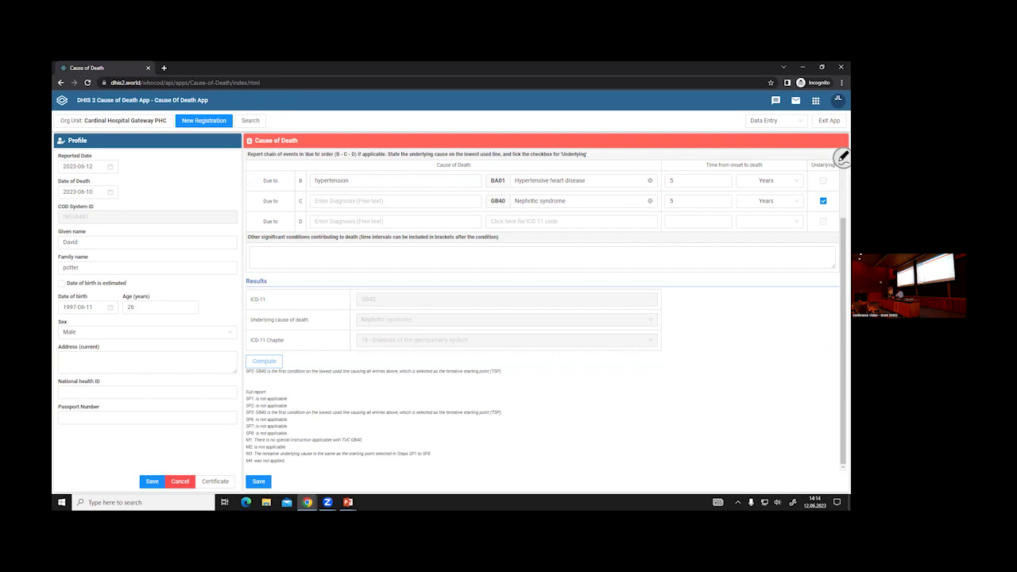
{"action": "left_click_drag", "start_coordinate": [255, 392], "coordinate": [294, 460]}
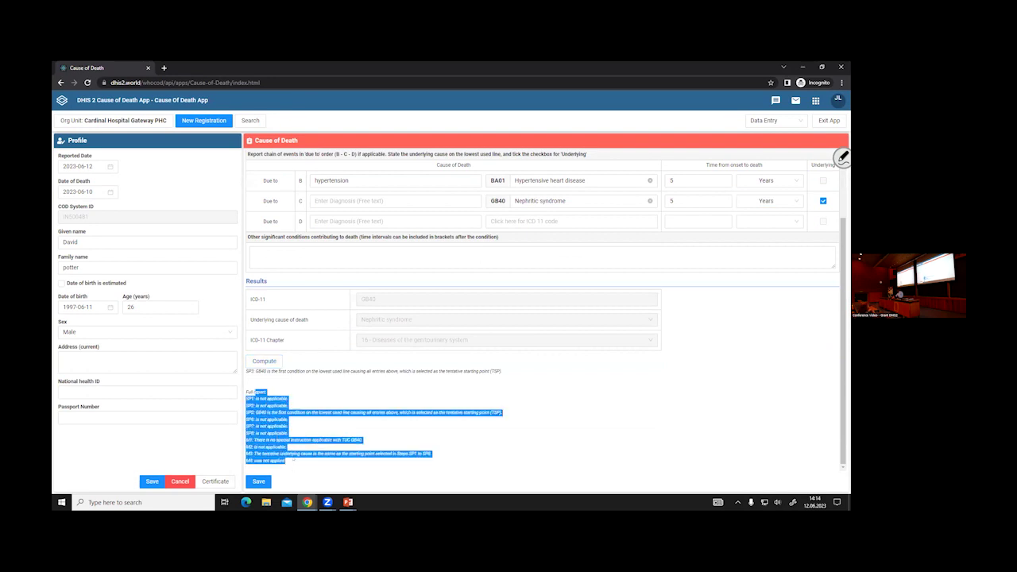
{"action": "scroll", "coordinate": [732, 366], "scroll_direction": "up", "scroll_amount": 1}
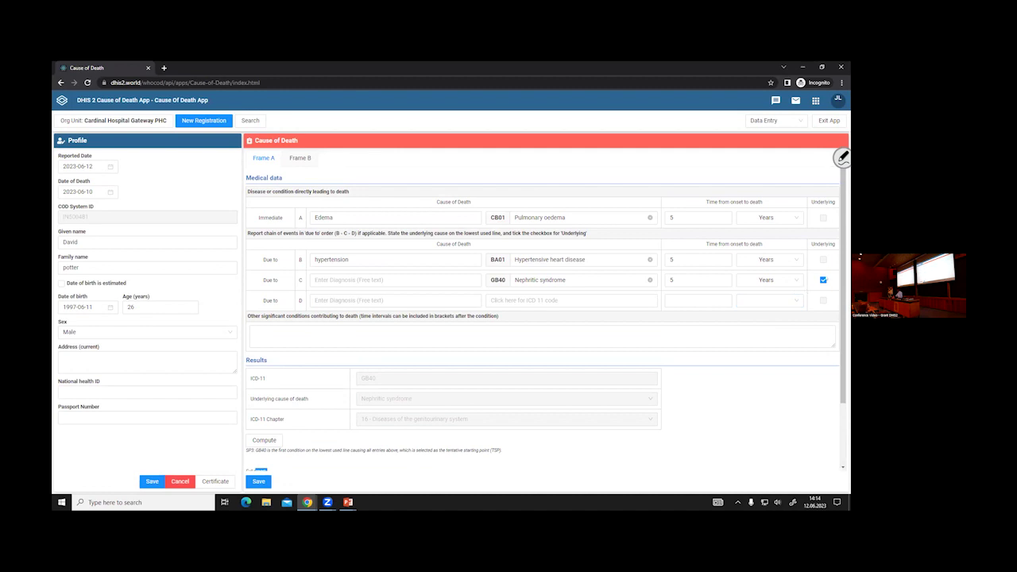
{"action": "scroll", "coordinate": [843, 157], "scroll_direction": "down", "scroll_amount": 1}
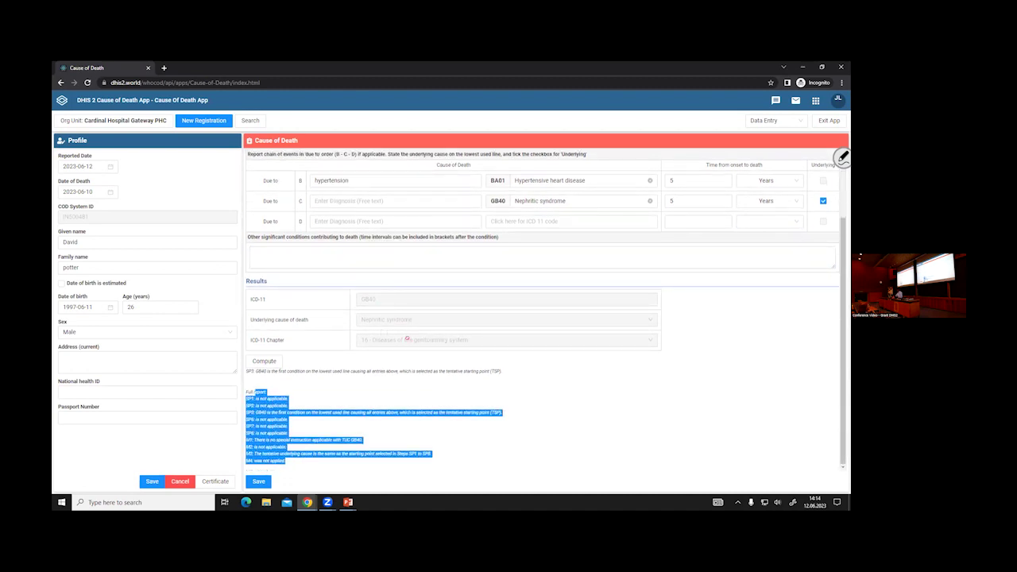
{"action": "scroll", "coordinate": [842, 156], "scroll_direction": "up", "scroll_amount": 1}
{"action": "left_click", "coordinate": [302, 163]}
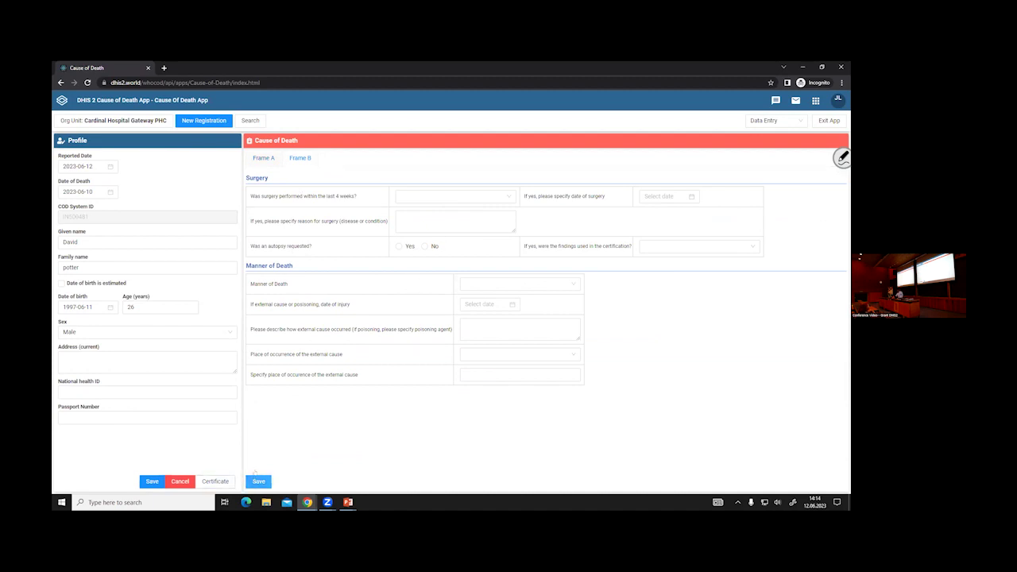
- Preview the specimen Medical Certificate with Nephritic syndrome (GB40) as underlying cause and scroll through it
{"action": "left_click", "coordinate": [219, 481]}
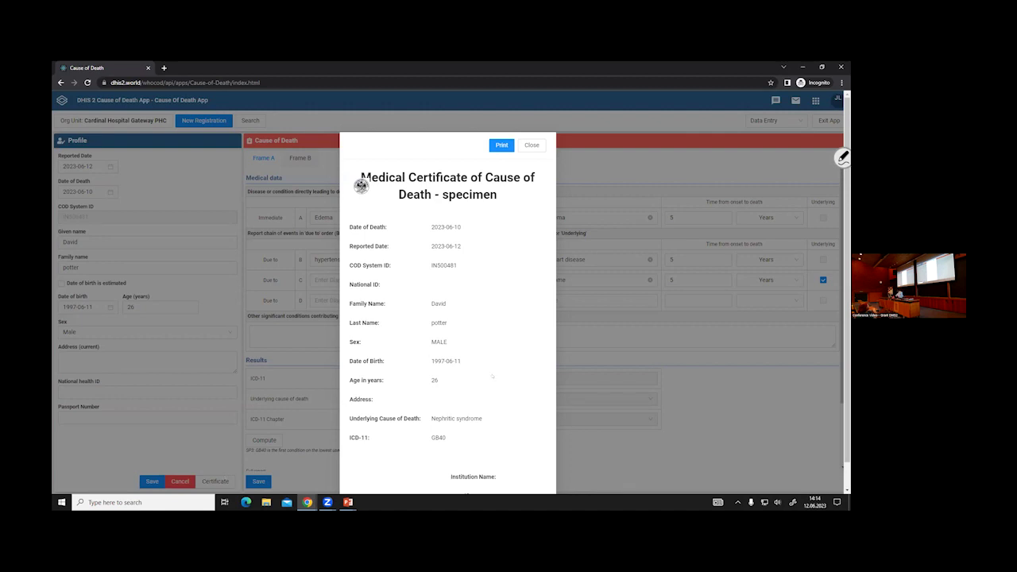
{"action": "scroll", "coordinate": [445, 389], "scroll_direction": "down", "scroll_amount": 1}
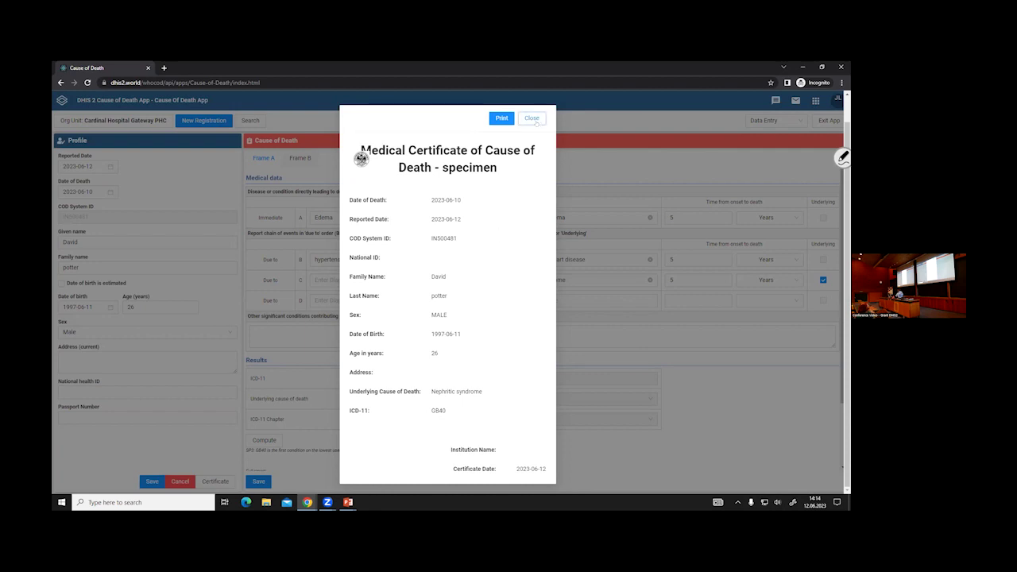
- Close the certificate preview and switch to the mortality dashboard
{"action": "left_click", "coordinate": [532, 118]}
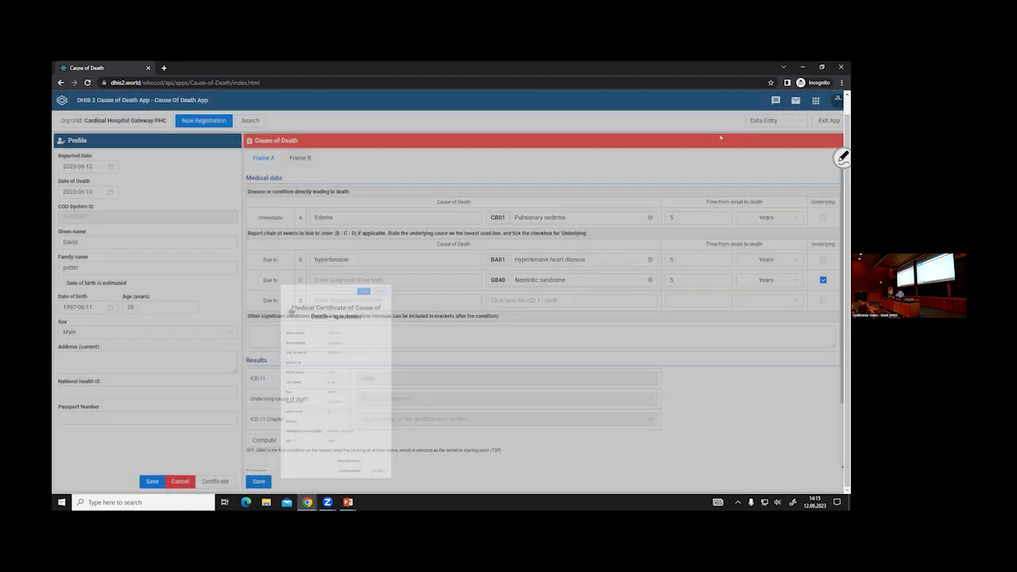
{"action": "left_click", "coordinate": [772, 121]}
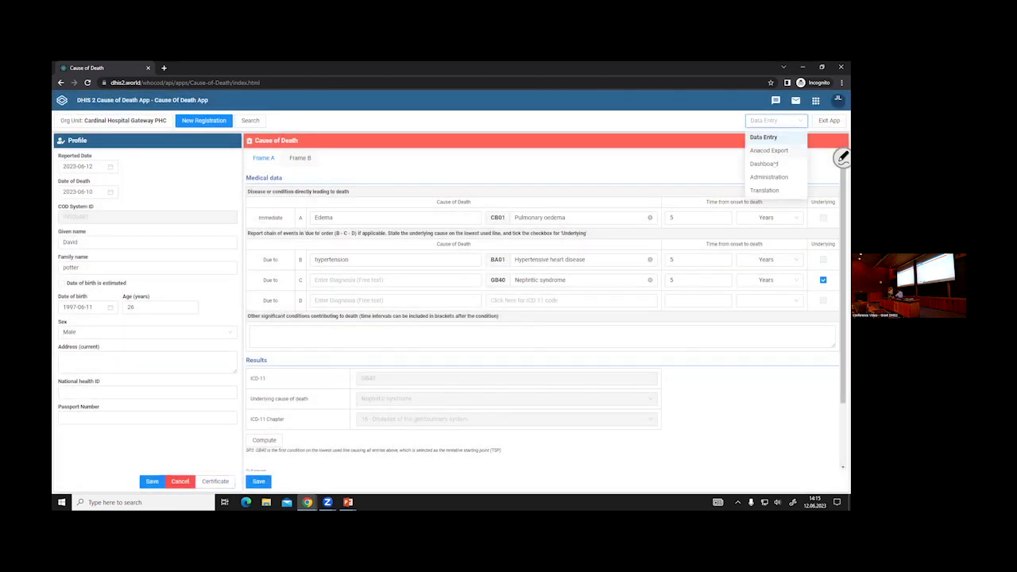
{"action": "left_click", "coordinate": [764, 163]}
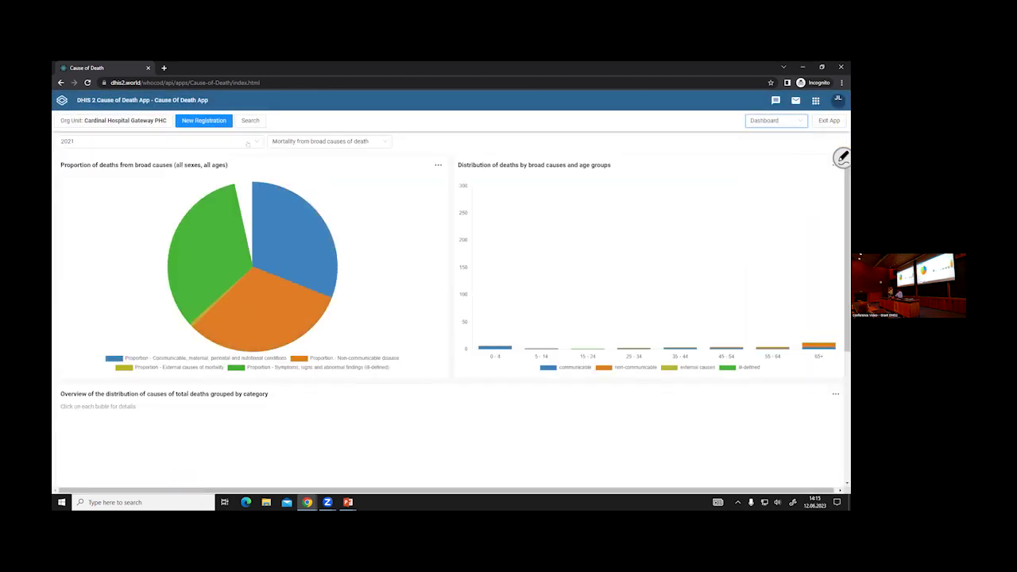
- Expand the 0590 Noncommunicable bubble into its 2021 sub-category causes of death
{"action": "scroll", "coordinate": [445, 318], "scroll_direction": "down", "scroll_amount": 3}
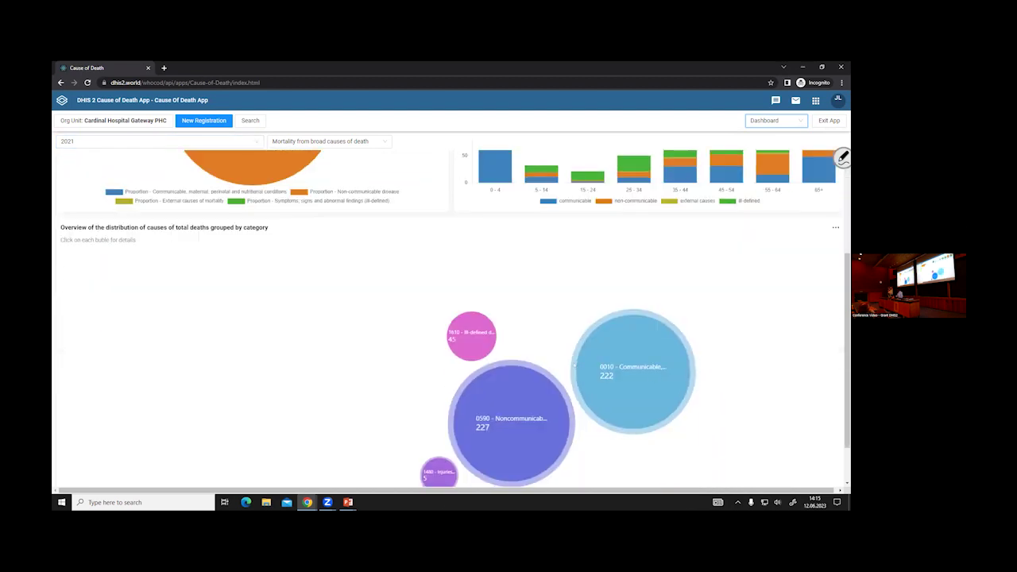
{"action": "left_click", "coordinate": [561, 373]}
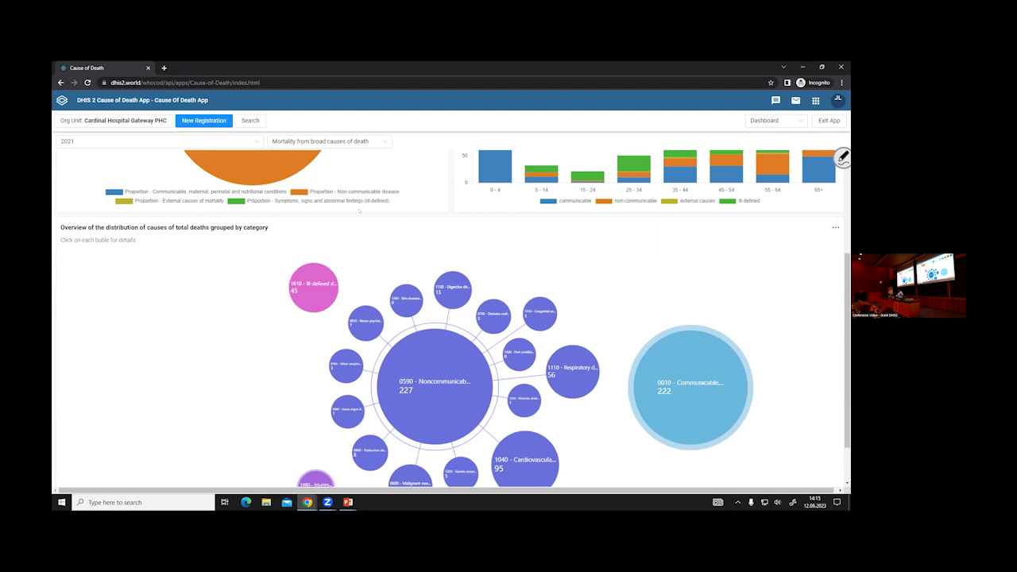
{"action": "scroll", "coordinate": [360, 211], "scroll_direction": "up", "scroll_amount": 2}
- Show Mortality by cause, age and sex with Breast cancer removed from the charted causes
{"action": "left_click", "coordinate": [315, 142]}
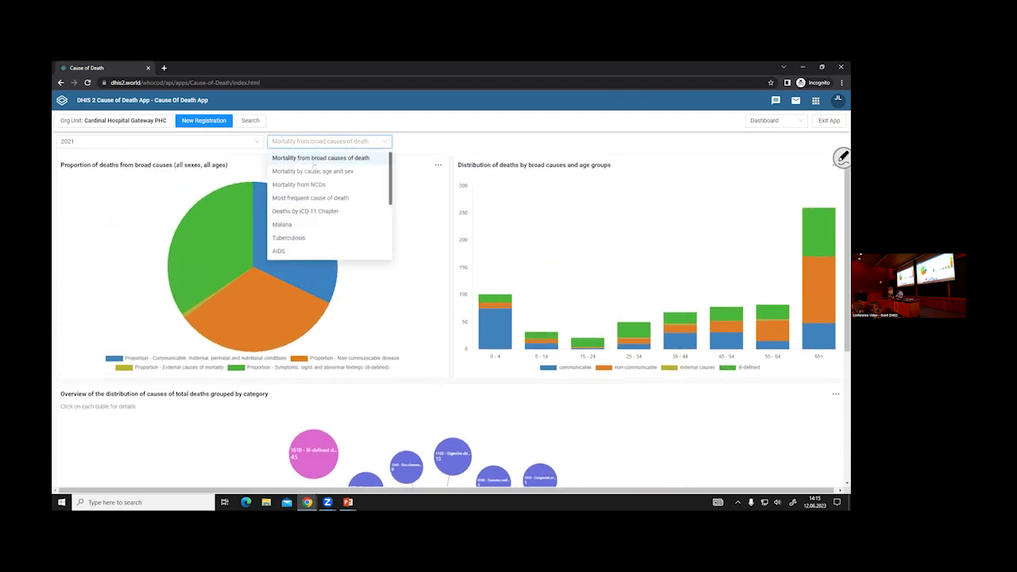
{"action": "left_click", "coordinate": [362, 170]}
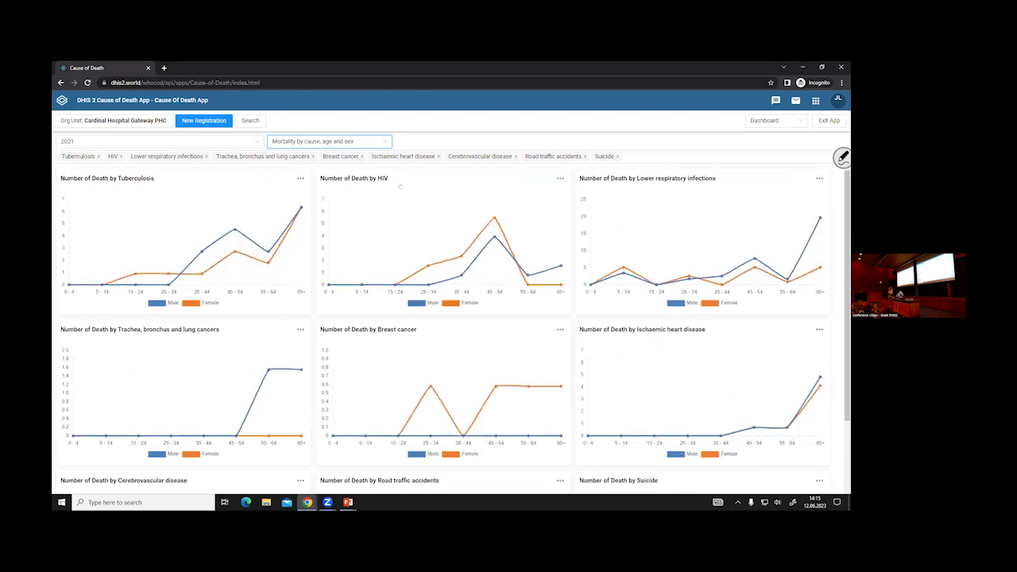
{"action": "scroll", "coordinate": [400, 185], "scroll_direction": "down", "scroll_amount": 1}
{"action": "left_click", "coordinate": [362, 157]}
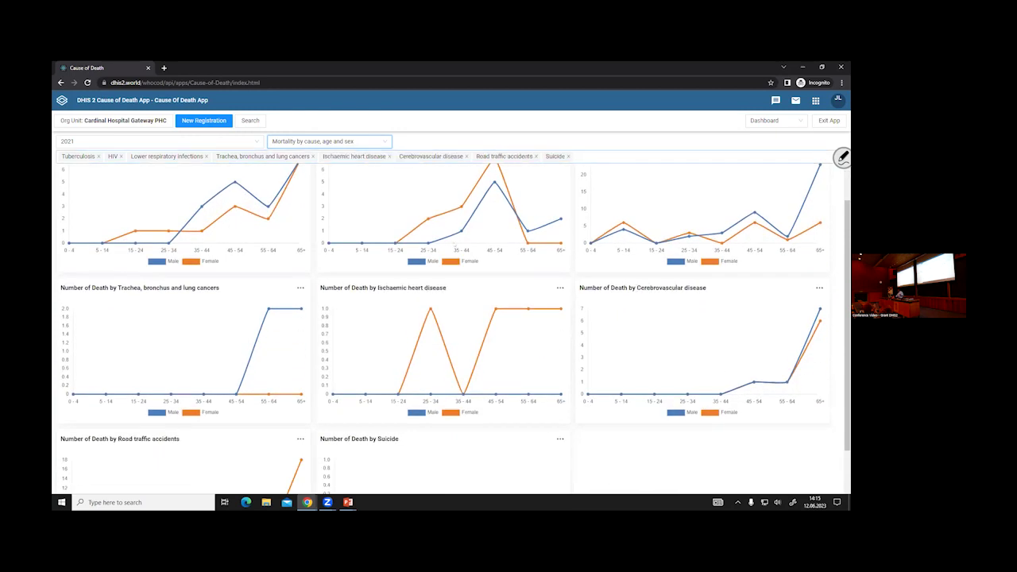
{"action": "left_click", "coordinate": [607, 157]}
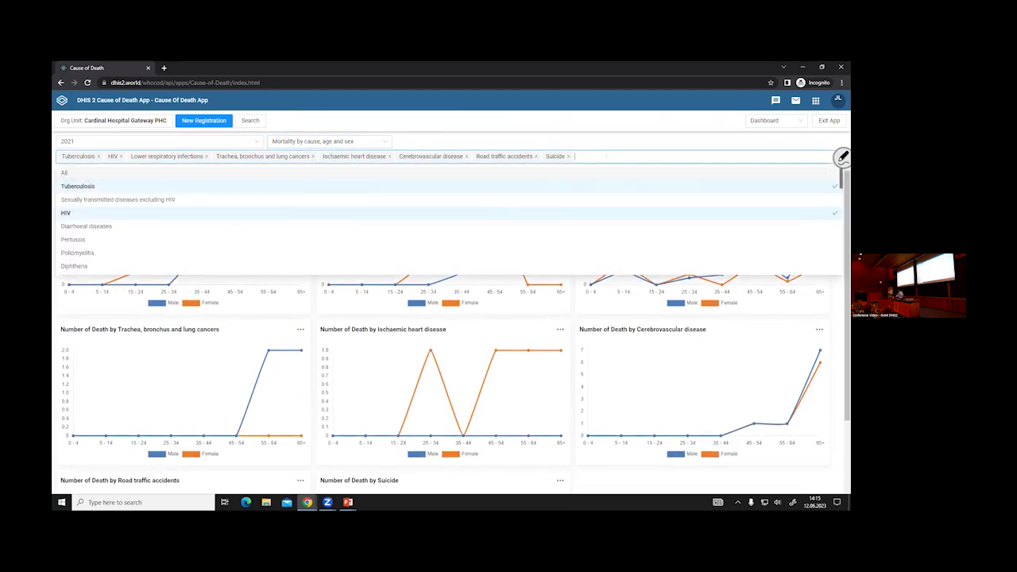
{"action": "scroll", "coordinate": [420, 223], "scroll_direction": "down", "scroll_amount": 3}
{"action": "scroll", "coordinate": [420, 223], "scroll_direction": "up", "scroll_amount": 3}
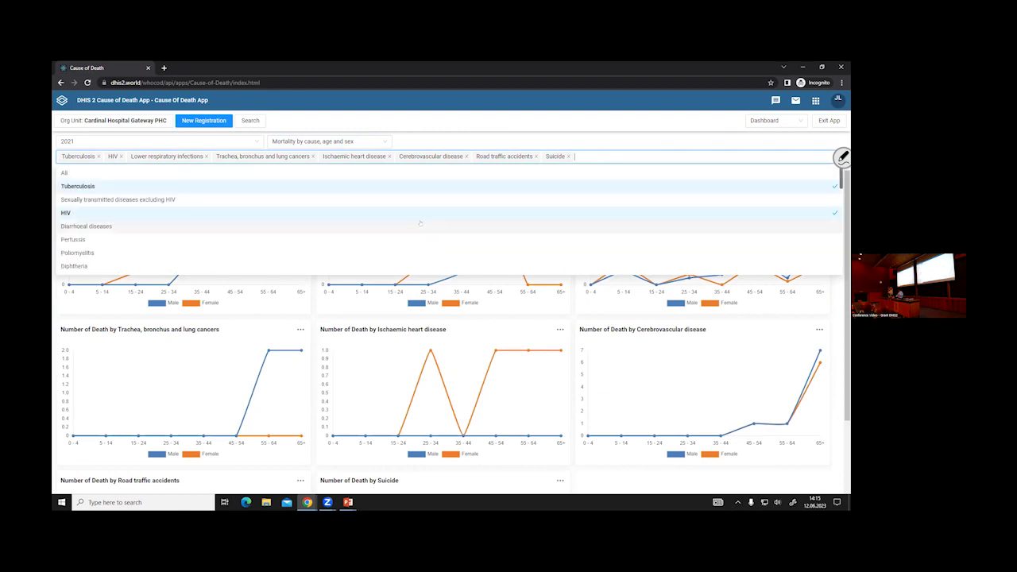
- Cycle through the NCDs, Most frequent cause and ICD-11 Chapter mortality dashboards
{"action": "left_click", "coordinate": [323, 141]}
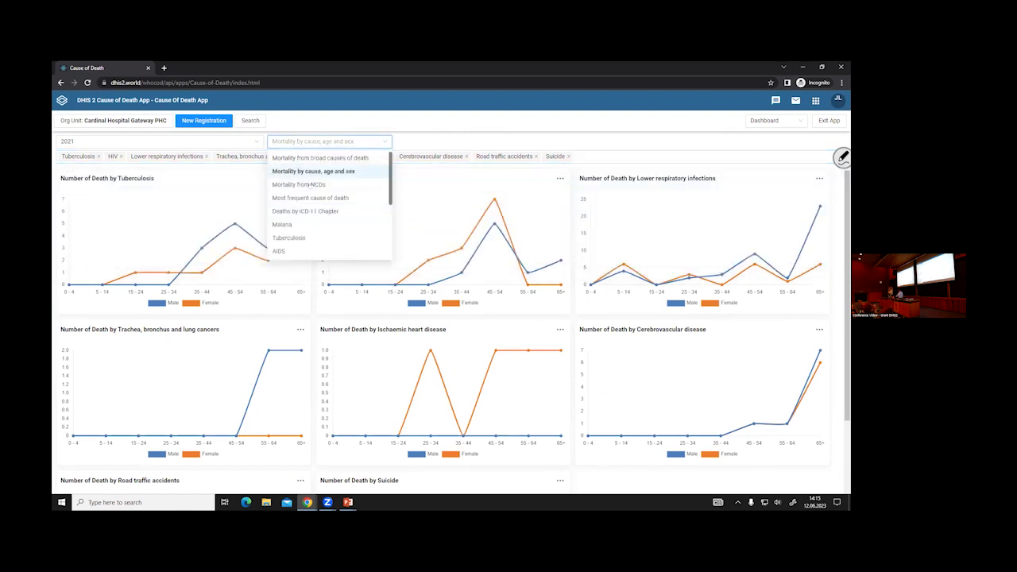
{"action": "left_click", "coordinate": [314, 184]}
{"action": "left_click", "coordinate": [329, 142]}
{"action": "left_click", "coordinate": [326, 197]}
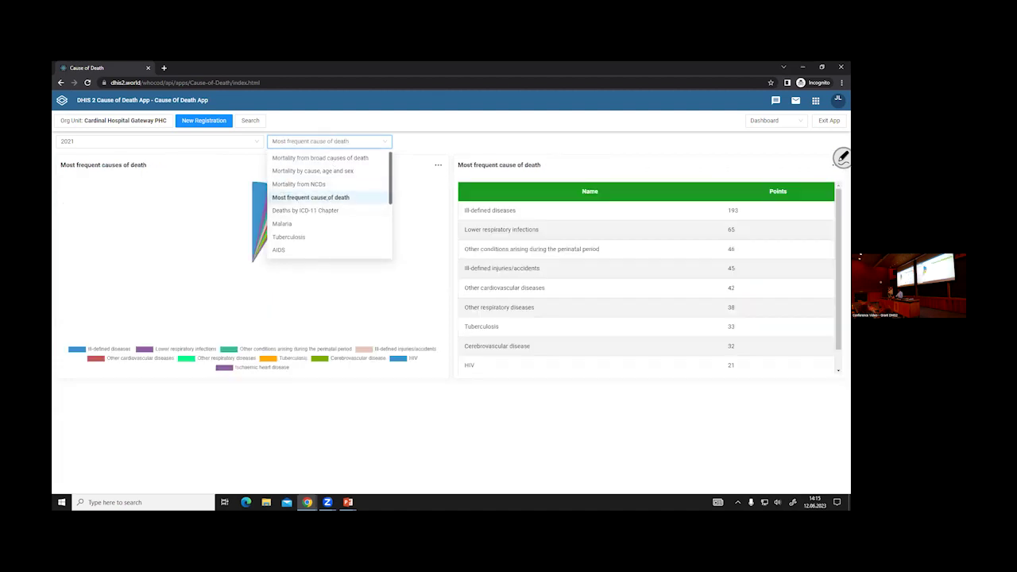
{"action": "left_click", "coordinate": [310, 141]}
{"action": "left_click", "coordinate": [314, 211]}
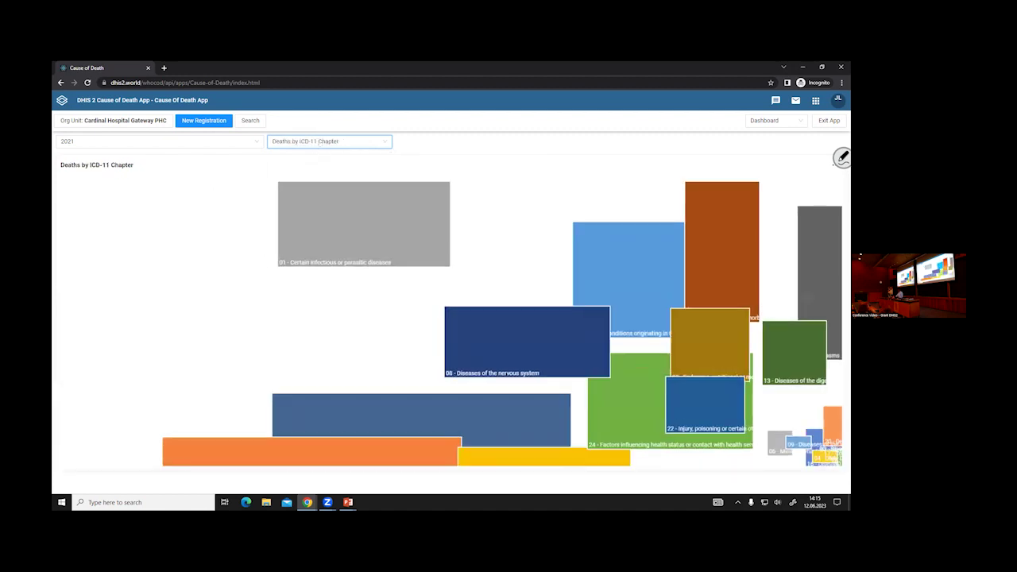
- Show the 2021 Malaria - TB - AIDS charts by age group and sex
{"action": "left_click", "coordinate": [329, 141]}
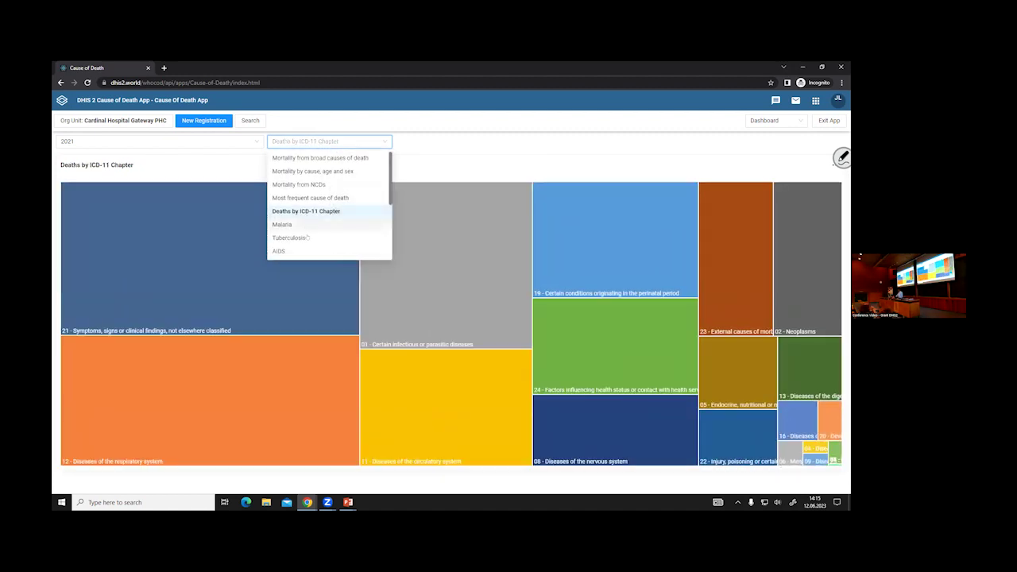
{"action": "scroll", "coordinate": [305, 225], "scroll_direction": "down", "scroll_amount": 1}
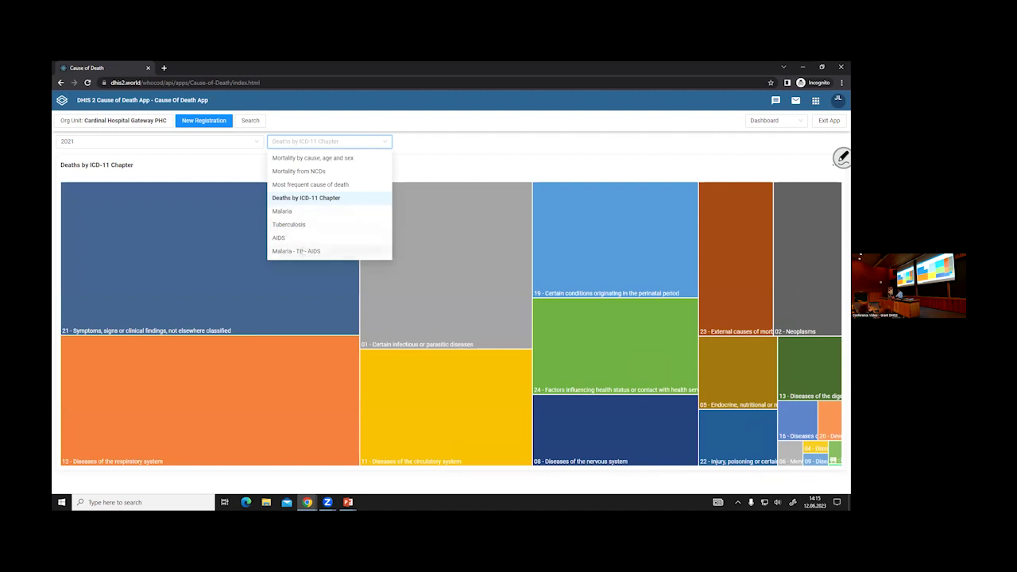
{"action": "left_click", "coordinate": [300, 251]}
{"action": "scroll", "coordinate": [486, 215], "scroll_direction": "down", "scroll_amount": 2}
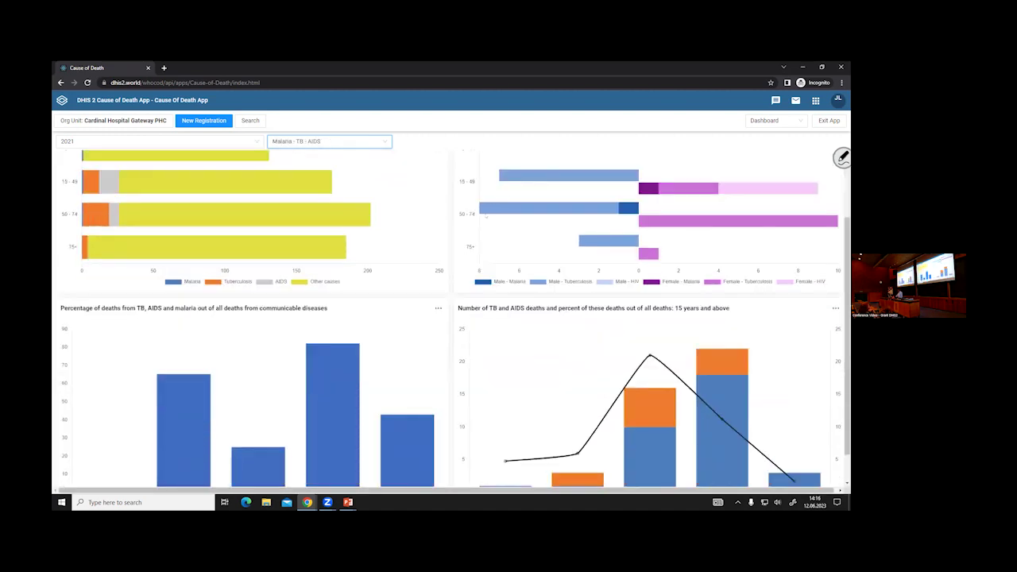
{"action": "scroll", "coordinate": [504, 190], "scroll_direction": "up", "scroll_amount": 2}
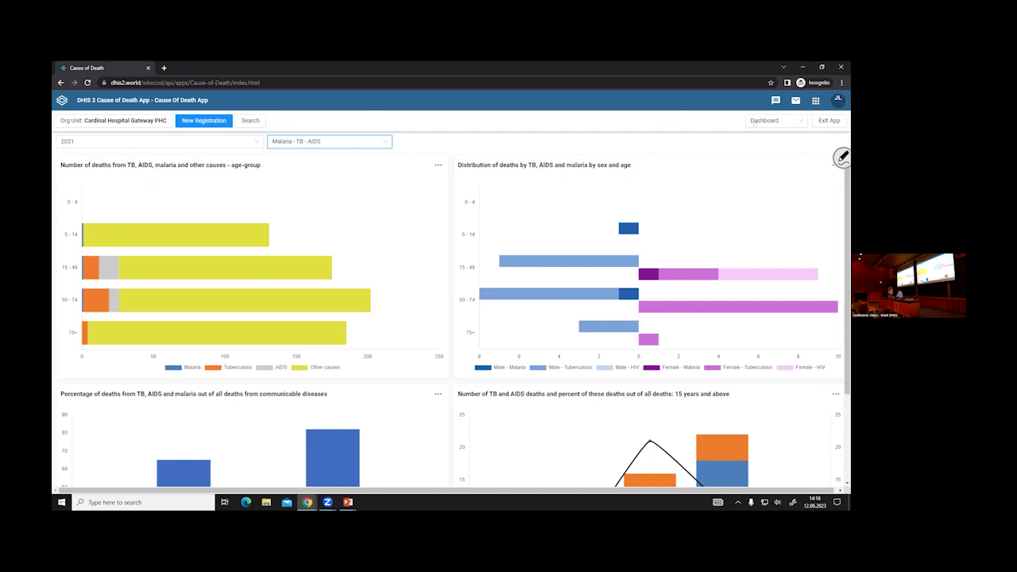
{"action": "left_click", "coordinate": [765, 122]}
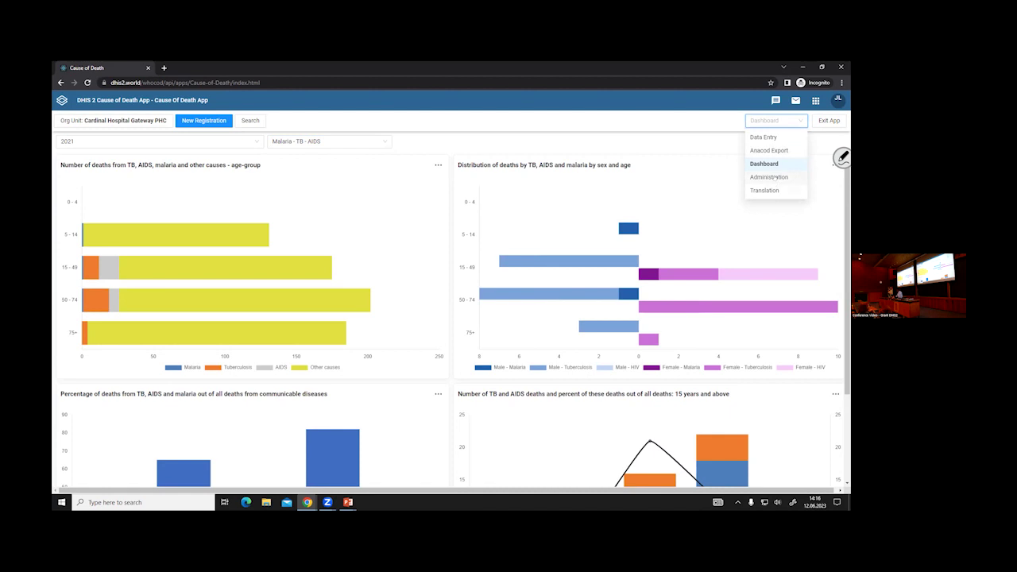
- Save the Administration attributes with National health ID and Passport Number selected
{"action": "left_click", "coordinate": [775, 178]}
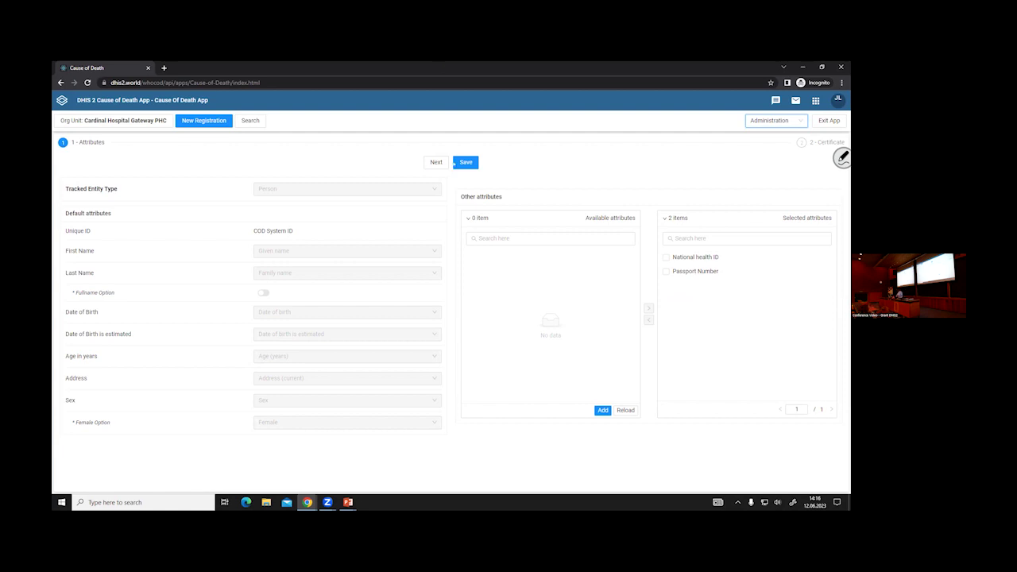
{"action": "left_click", "coordinate": [466, 163]}
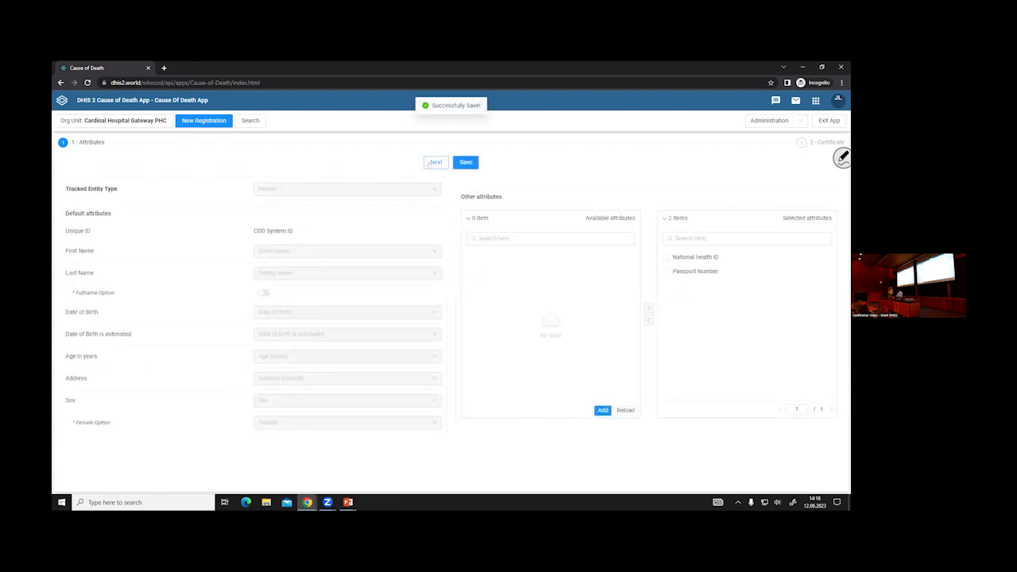
- Review the Certificate template step and expand its full_name and nationality custom fields
{"action": "left_click", "coordinate": [436, 162]}
{"action": "scroll", "coordinate": [540, 415], "scroll_direction": "down", "scroll_amount": 5}
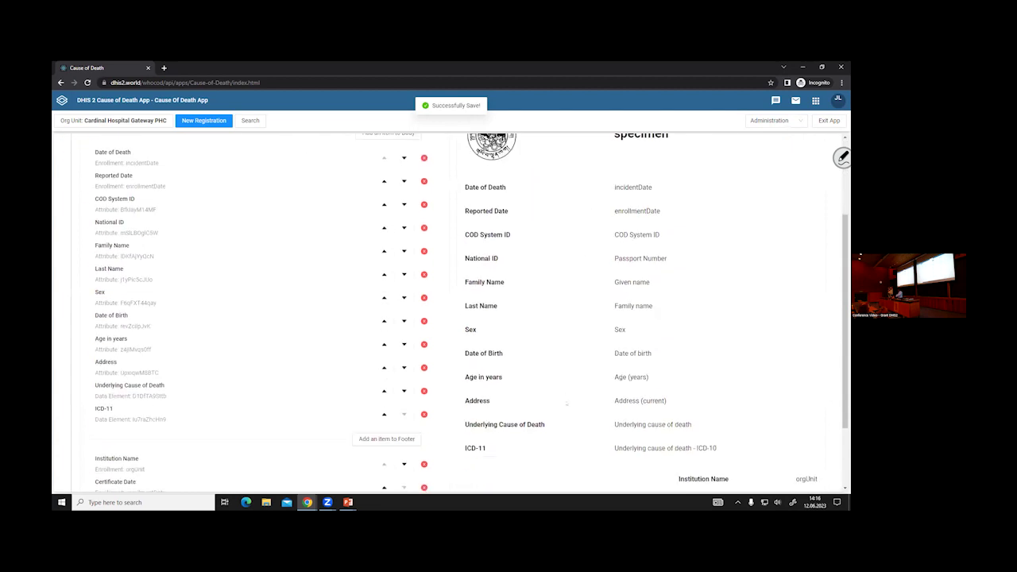
{"action": "scroll", "coordinate": [543, 414], "scroll_direction": "up", "scroll_amount": 5}
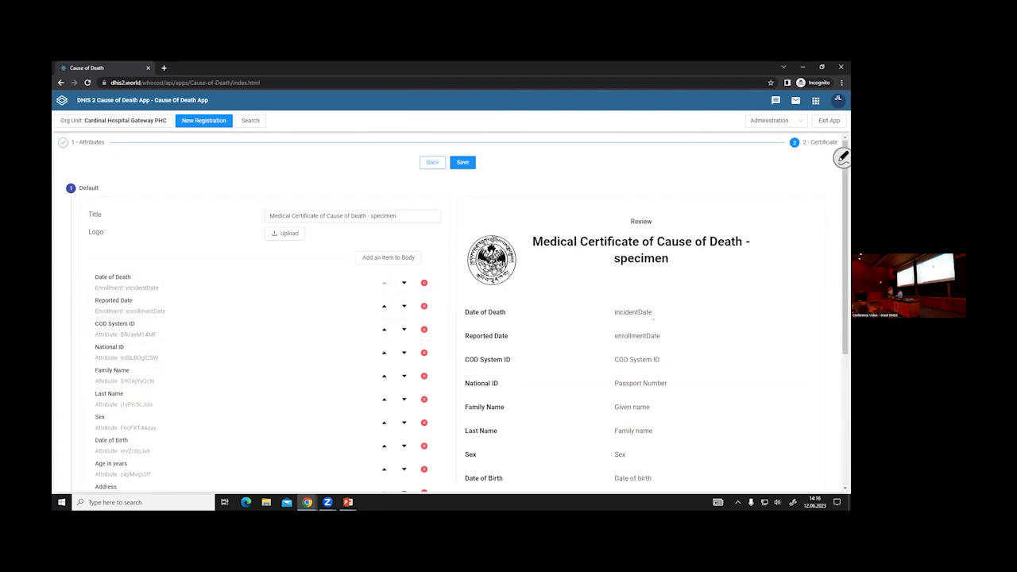
{"action": "scroll", "coordinate": [391, 250], "scroll_direction": "down", "scroll_amount": 1}
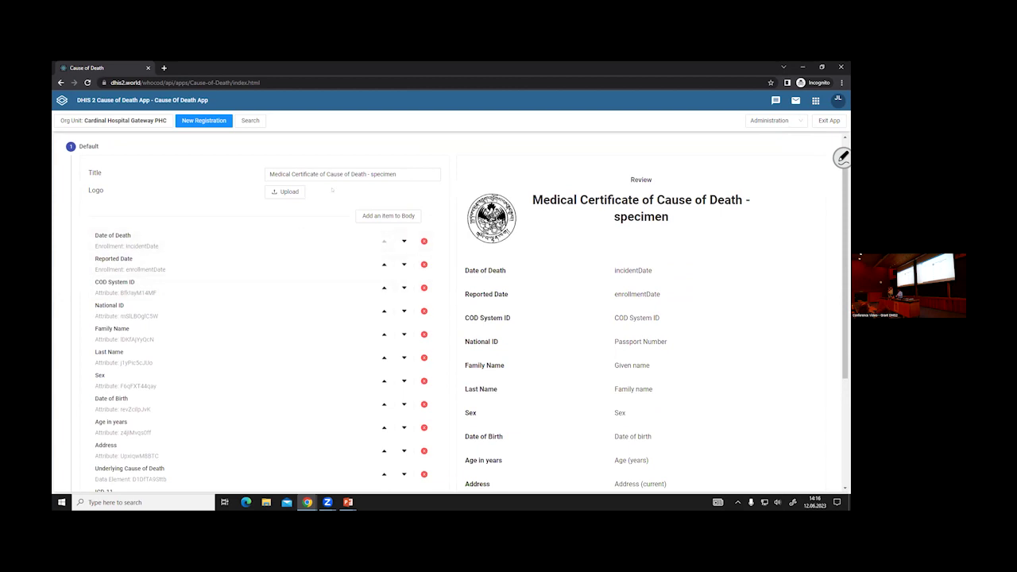
{"action": "scroll", "coordinate": [322, 206], "scroll_direction": "down", "scroll_amount": 3}
{"action": "scroll", "coordinate": [302, 278], "scroll_direction": "up", "scroll_amount": 4}
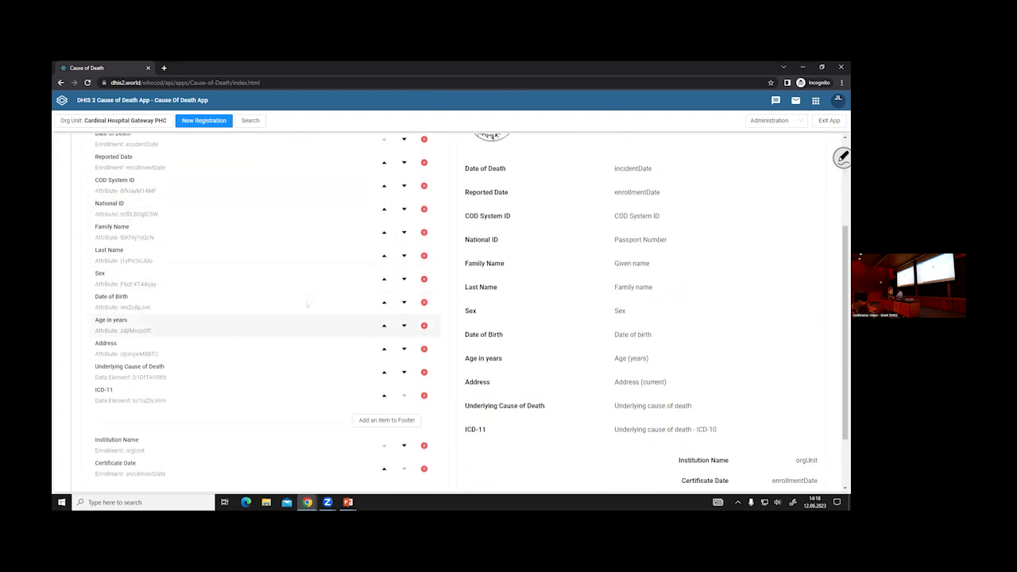
{"action": "scroll", "coordinate": [284, 336], "scroll_direction": "down", "scroll_amount": 1}
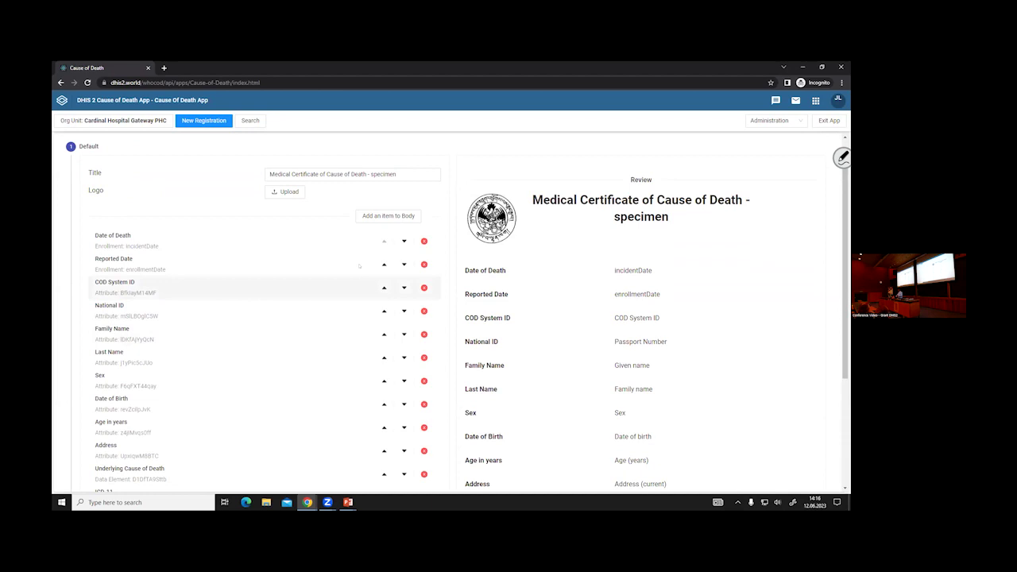
{"action": "scroll", "coordinate": [336, 299], "scroll_direction": "down", "scroll_amount": 2}
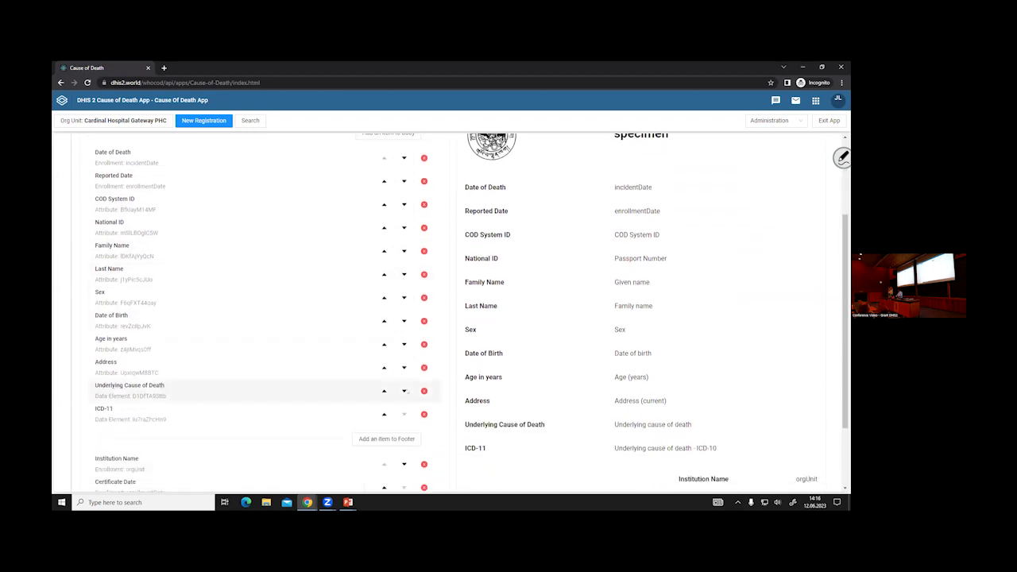
{"action": "scroll", "coordinate": [388, 385], "scroll_direction": "down", "scroll_amount": 2}
{"action": "scroll", "coordinate": [388, 385], "scroll_direction": "up", "scroll_amount": 5}
{"action": "scroll", "coordinate": [365, 394], "scroll_direction": "down", "scroll_amount": 5}
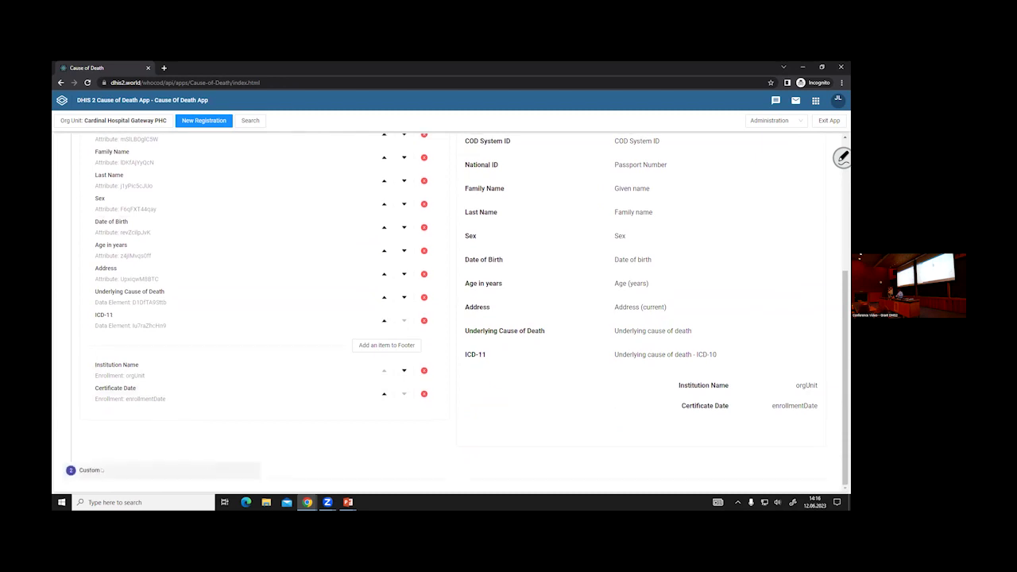
{"action": "left_click", "coordinate": [89, 473]}
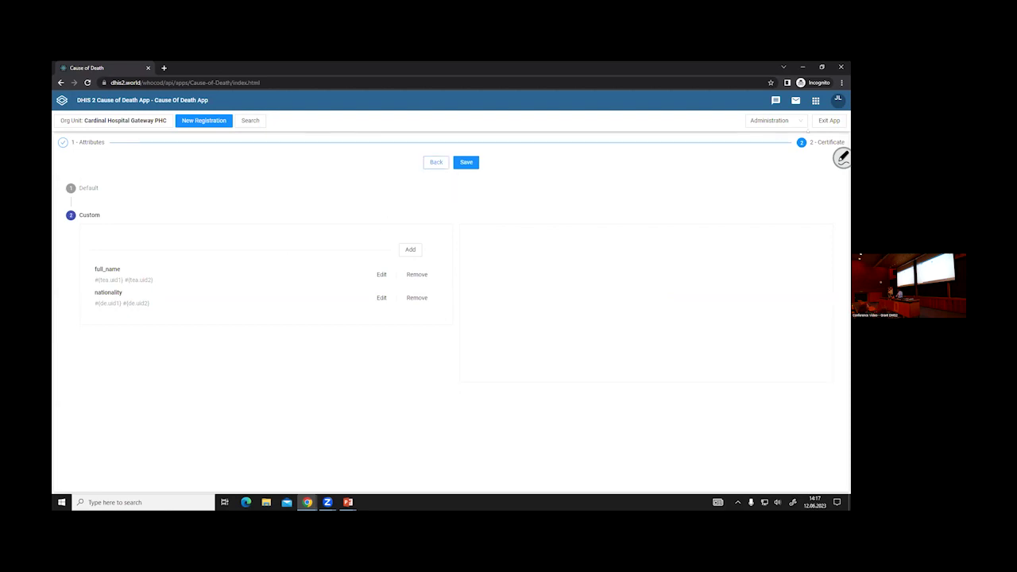
- Return to the Attributes step, then go to the Translation page
{"action": "left_click", "coordinate": [436, 162]}
{"action": "left_click", "coordinate": [775, 120]}
{"action": "left_click", "coordinate": [765, 186]}
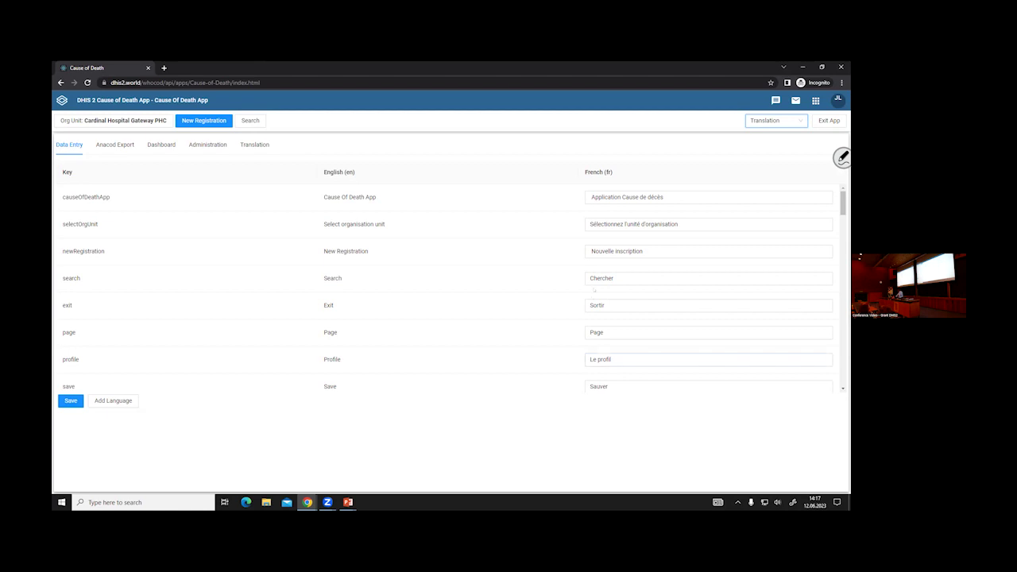
- Add an empty Arabic (Iraq) (ar_IQ) column beside French in the translation table
{"action": "left_click", "coordinate": [113, 401]}
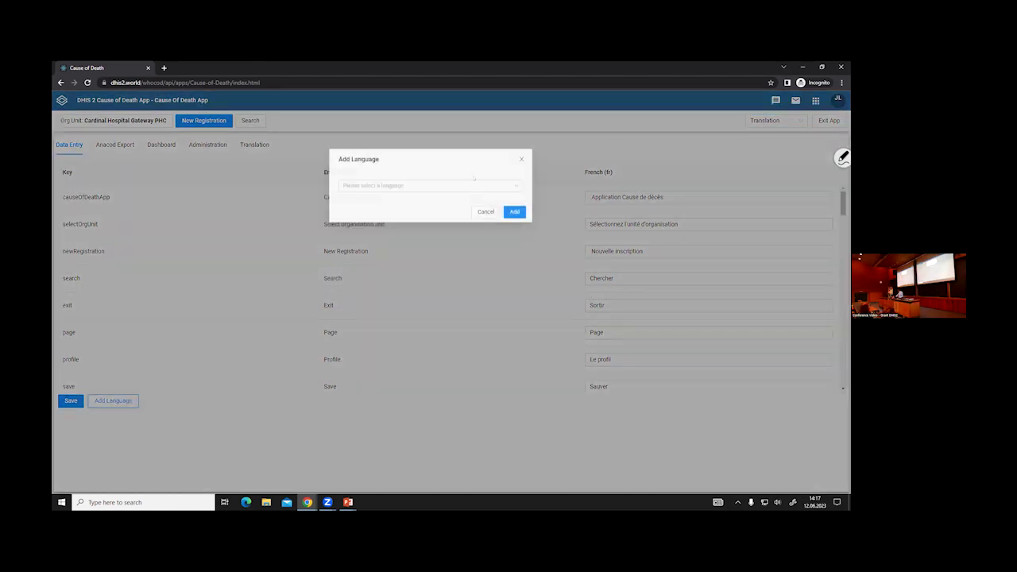
{"action": "left_click", "coordinate": [415, 171]}
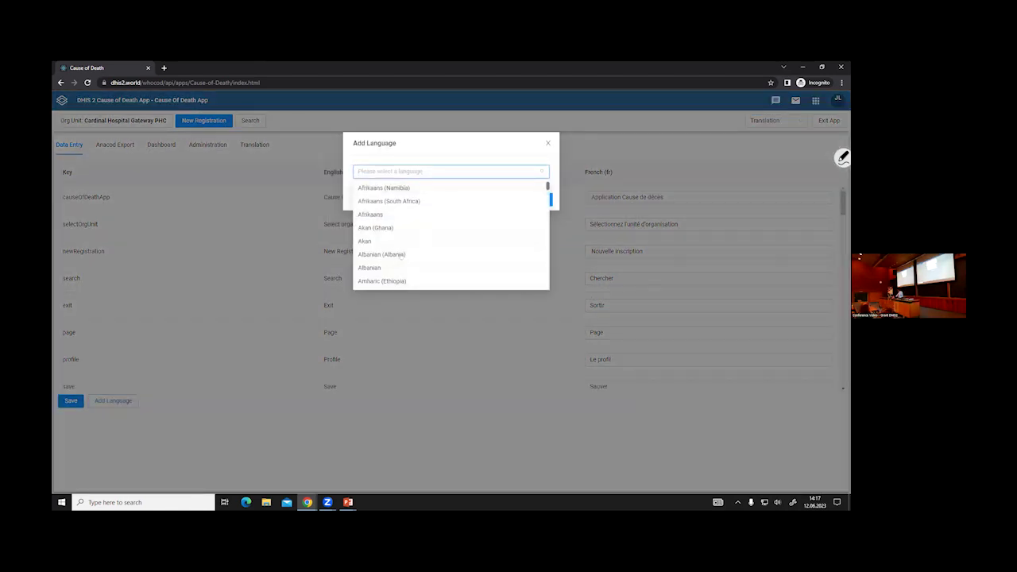
{"action": "scroll", "coordinate": [384, 265], "scroll_direction": "down", "scroll_amount": 1}
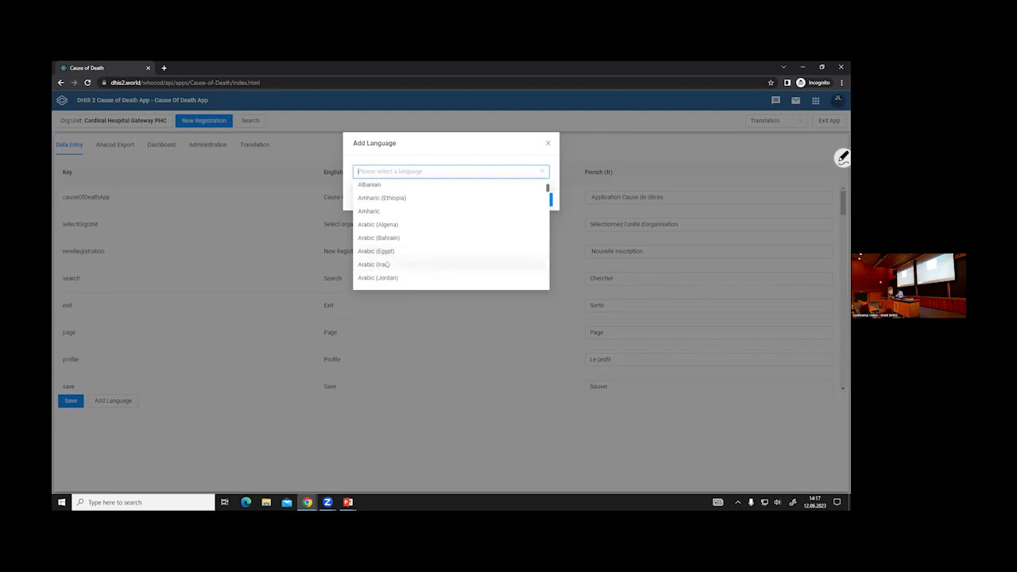
{"action": "left_click", "coordinate": [383, 265]}
{"action": "left_click", "coordinate": [541, 199]}
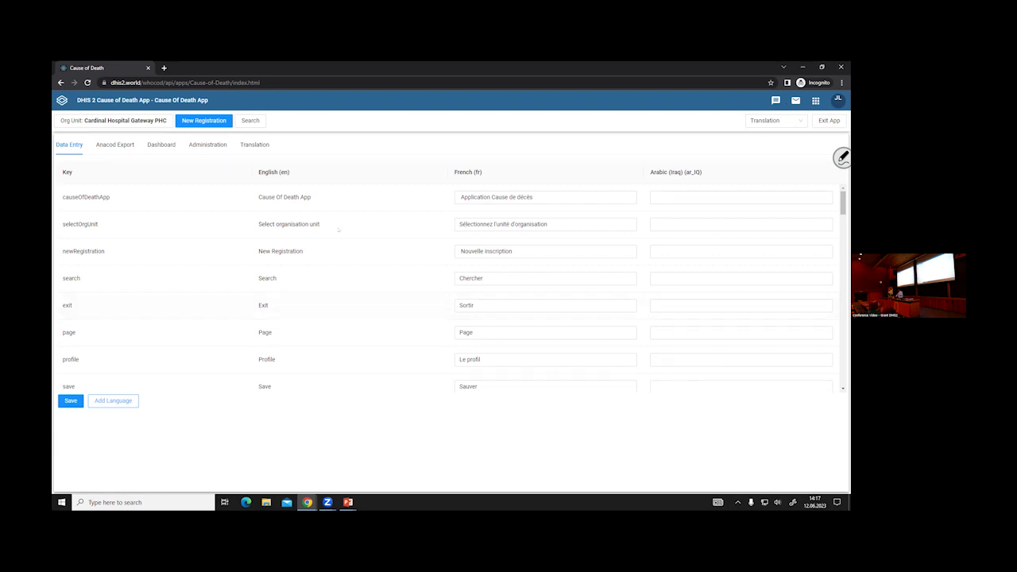
{"action": "left_click", "coordinate": [773, 119]}
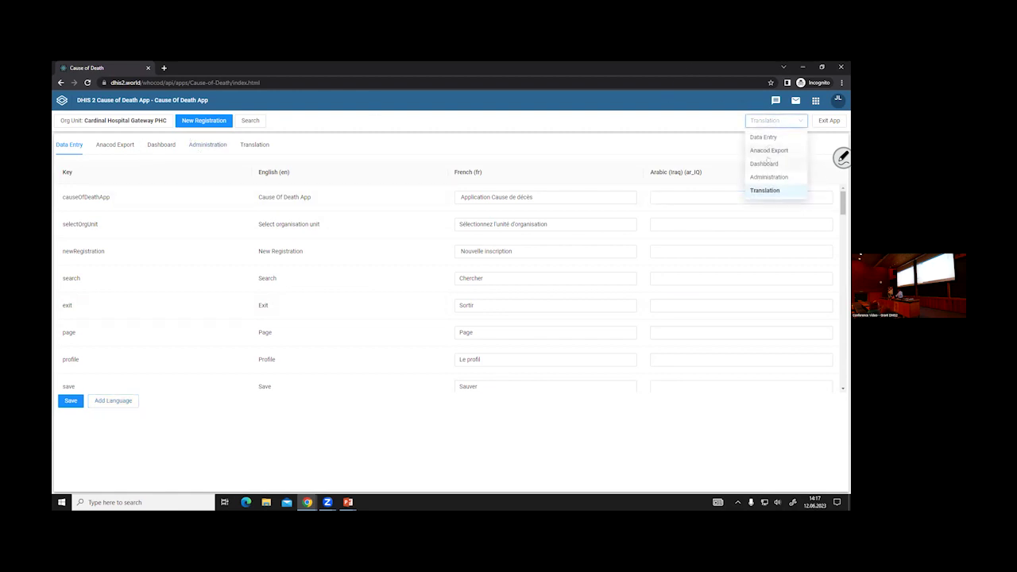
- Run the Anacod export with 2021 selected as the year
{"action": "left_click", "coordinate": [765, 151]}
{"action": "left_click", "coordinate": [239, 141]}
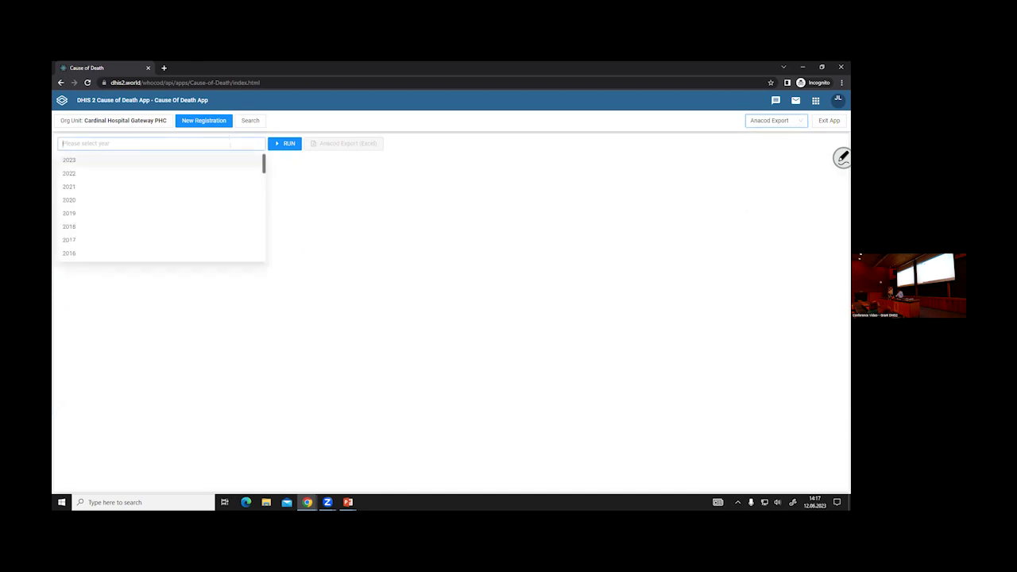
{"action": "left_click", "coordinate": [166, 187]}
{"action": "left_click", "coordinate": [285, 143]}
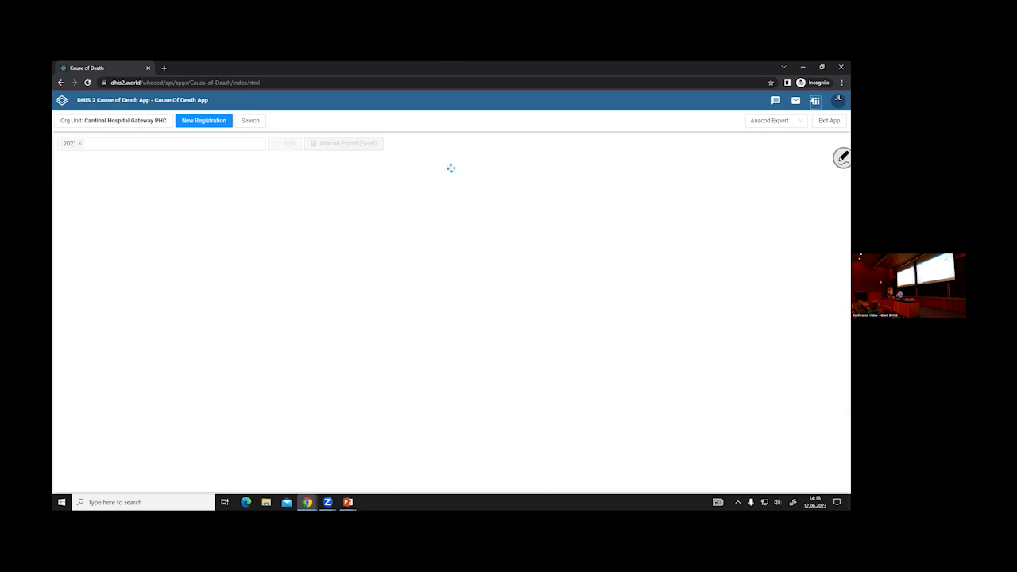
{"action": "left_click", "coordinate": [814, 102]}
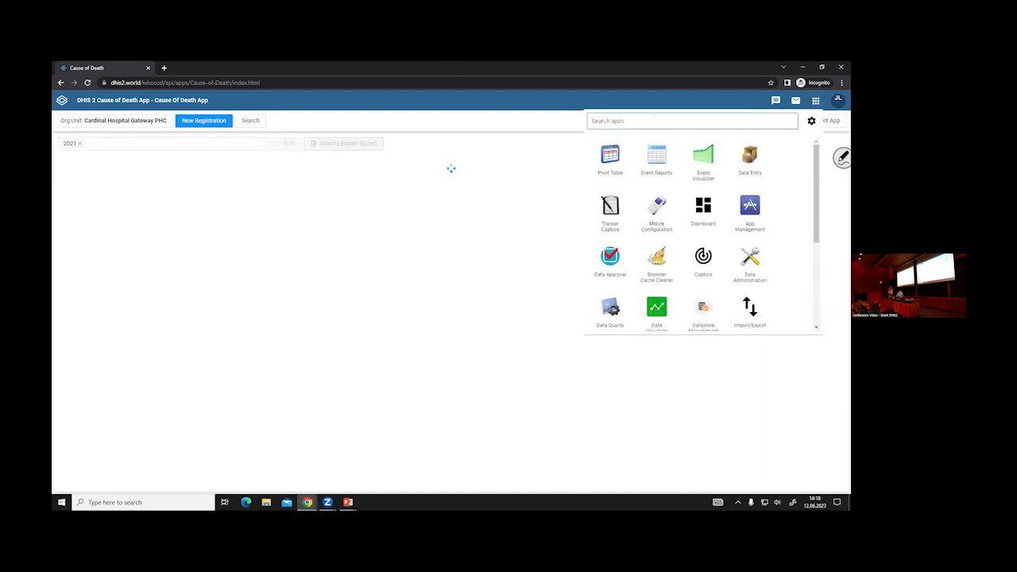
- Duplicate the Cause of Death tab and trim its URL to dhis2.world/whocod/
{"action": "right_click", "coordinate": [135, 68]}
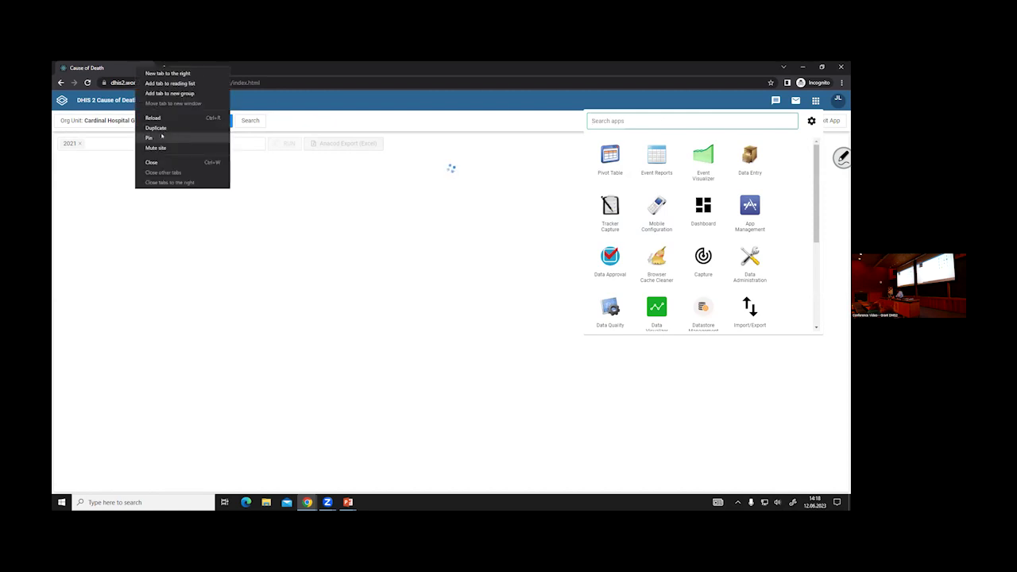
{"action": "left_click", "coordinate": [156, 127]}
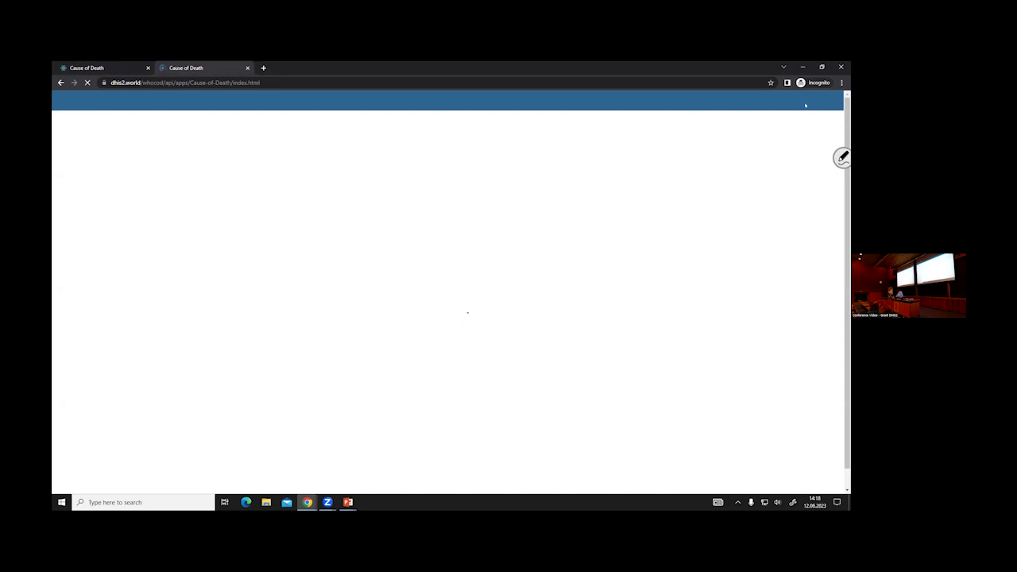
{"action": "left_click_drag", "start_coordinate": [165, 82], "coordinate": [280, 82]}
{"action": "key", "text": "BackSpace"}
- Load the WHO COD Resources page and download the Installation Manual, opening it when complete
{"action": "key", "text": "Return"}
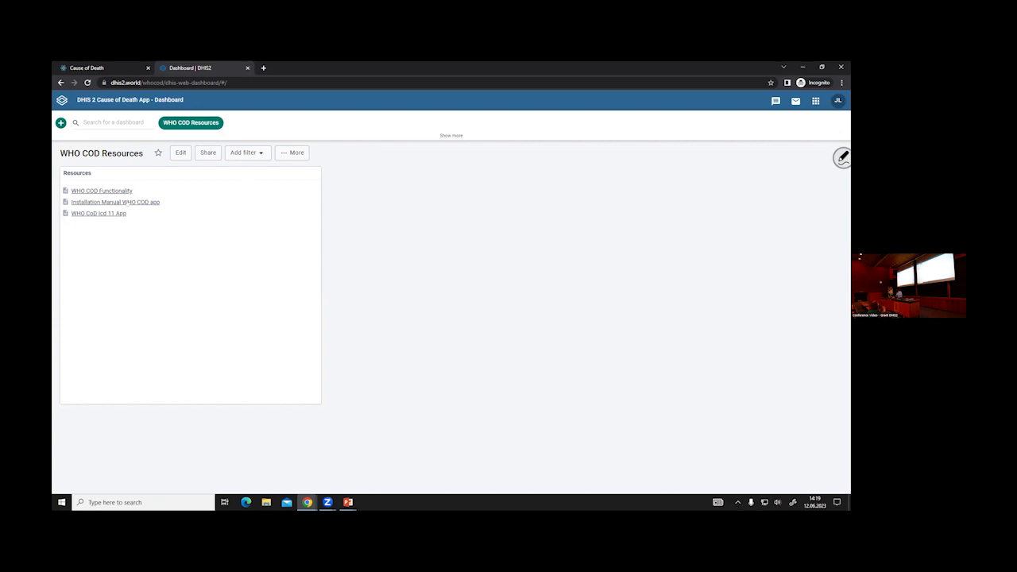
{"action": "left_click", "coordinate": [127, 203]}
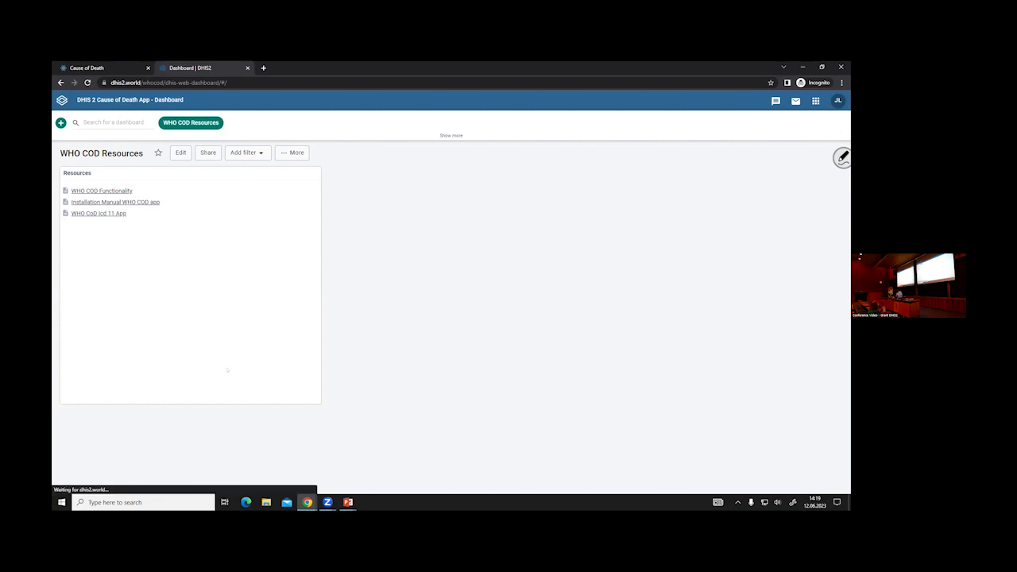
{"action": "left_click", "coordinate": [86, 483]}
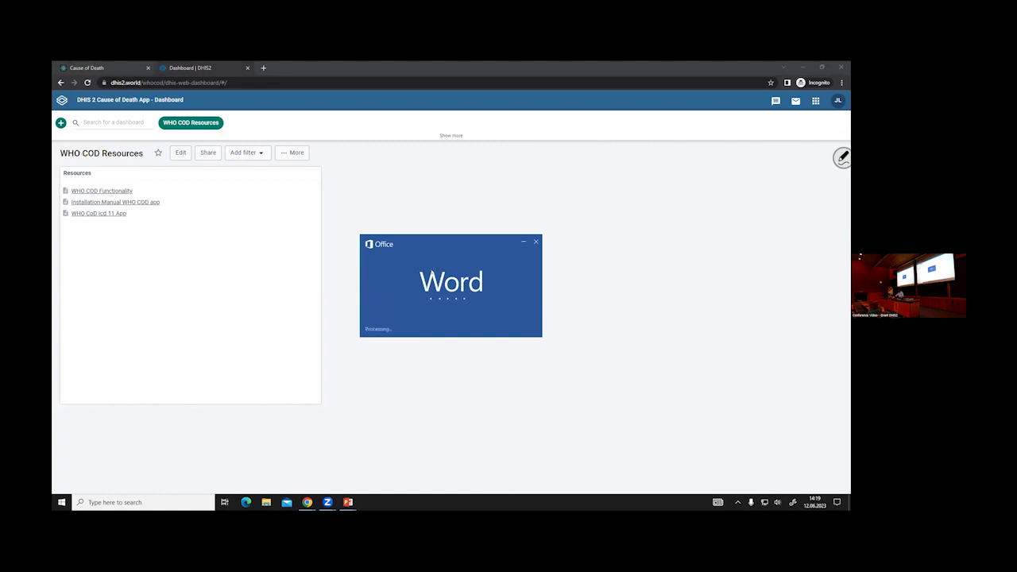
- Page through the guide's Installation Manual and Default Installation sections in Read Mode
{"action": "scroll", "coordinate": [451, 278], "scroll_direction": "down", "scroll_amount": 15}
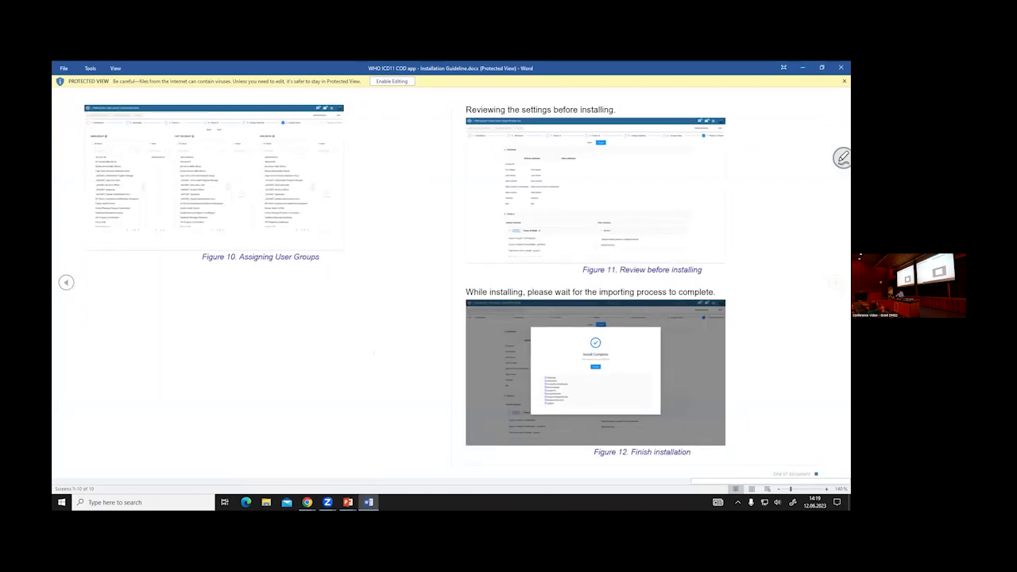
{"action": "scroll", "coordinate": [451, 278], "scroll_direction": "up", "scroll_amount": 5}
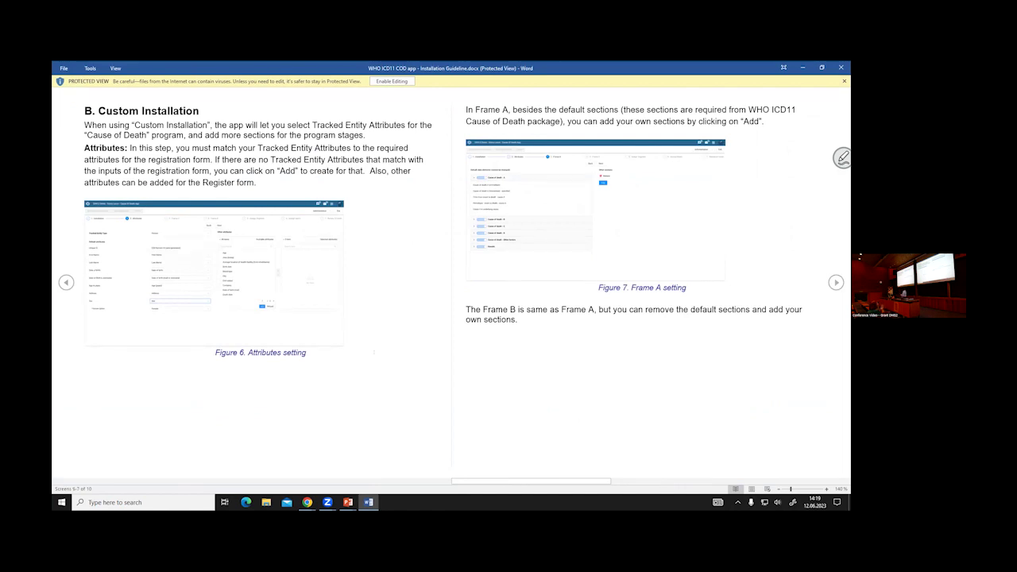
{"action": "scroll", "coordinate": [452, 278], "scroll_direction": "up", "scroll_amount": 1}
{"action": "scroll", "coordinate": [452, 278], "scroll_direction": "up", "scroll_amount": 2}
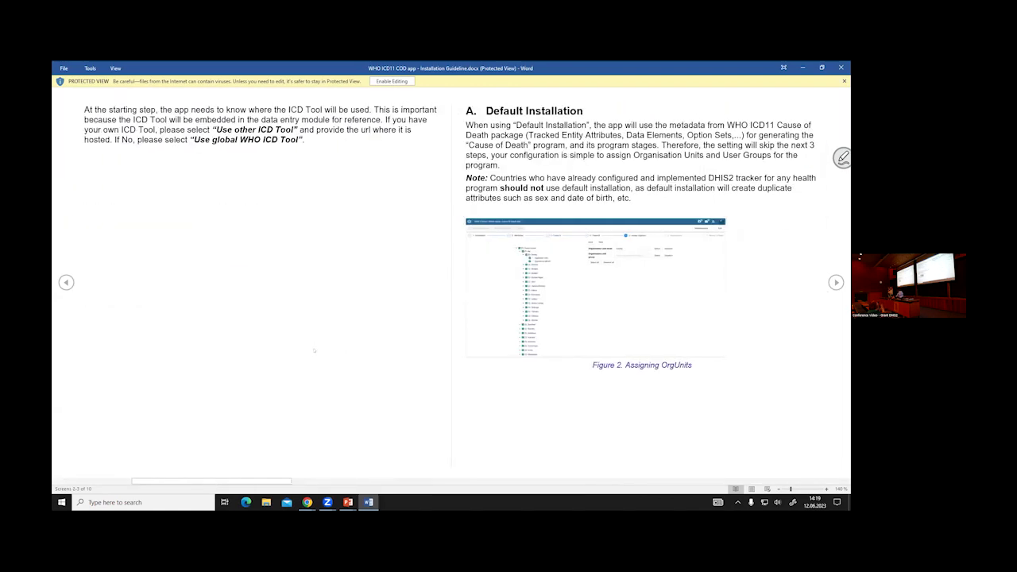
{"action": "scroll", "coordinate": [314, 347], "scroll_direction": "up", "scroll_amount": 1}
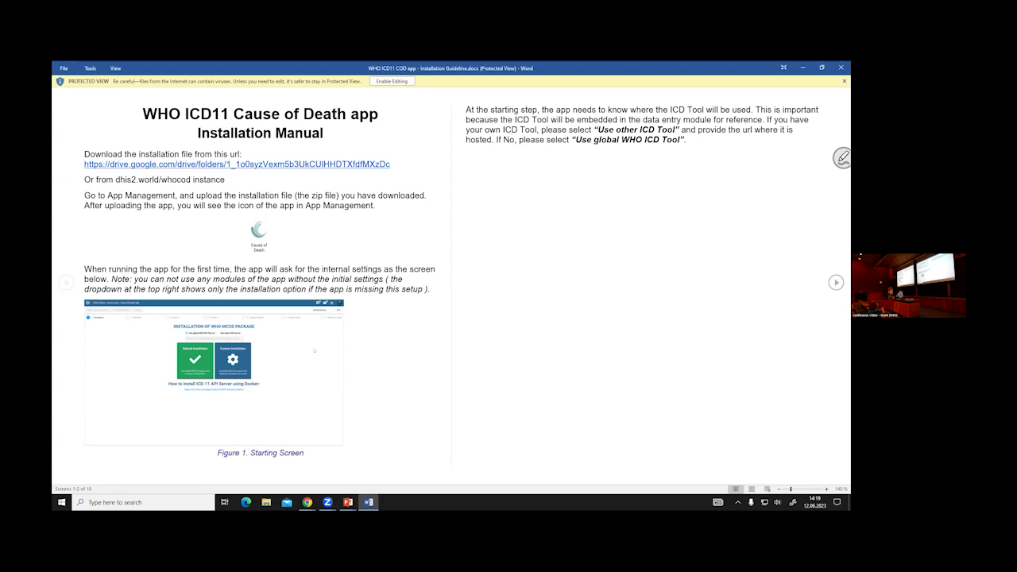
{"action": "scroll", "coordinate": [451, 282], "scroll_direction": "down", "scroll_amount": 5}
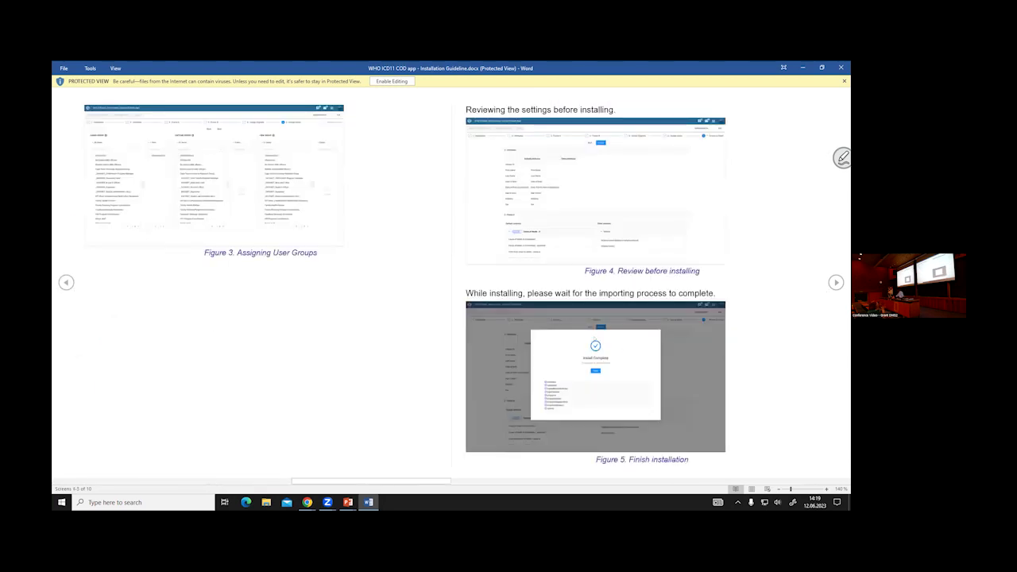
{"action": "scroll", "coordinate": [452, 283], "scroll_direction": "up", "scroll_amount": 5}
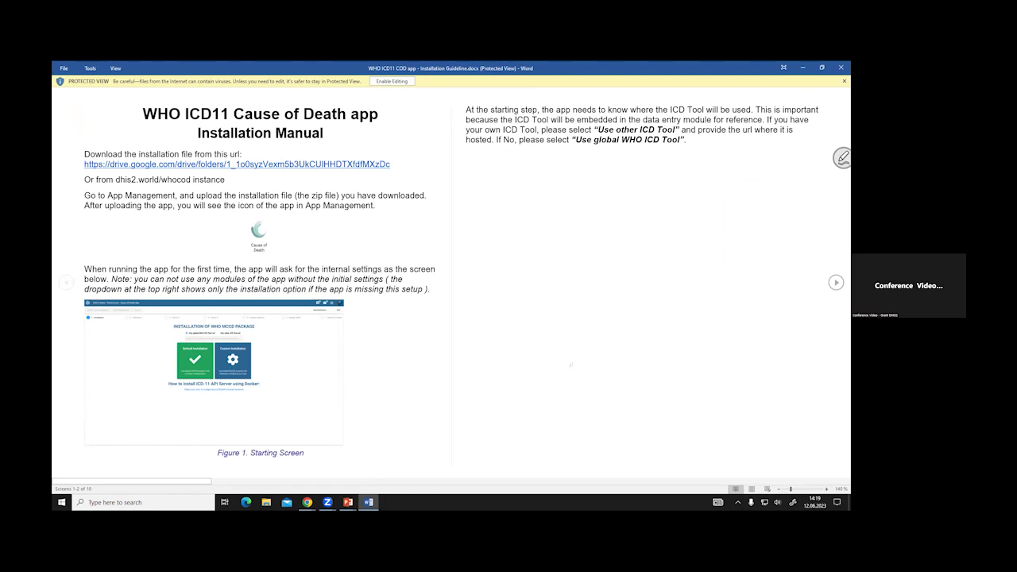
{"action": "scroll", "coordinate": [571, 365], "scroll_direction": "down", "scroll_amount": 1}
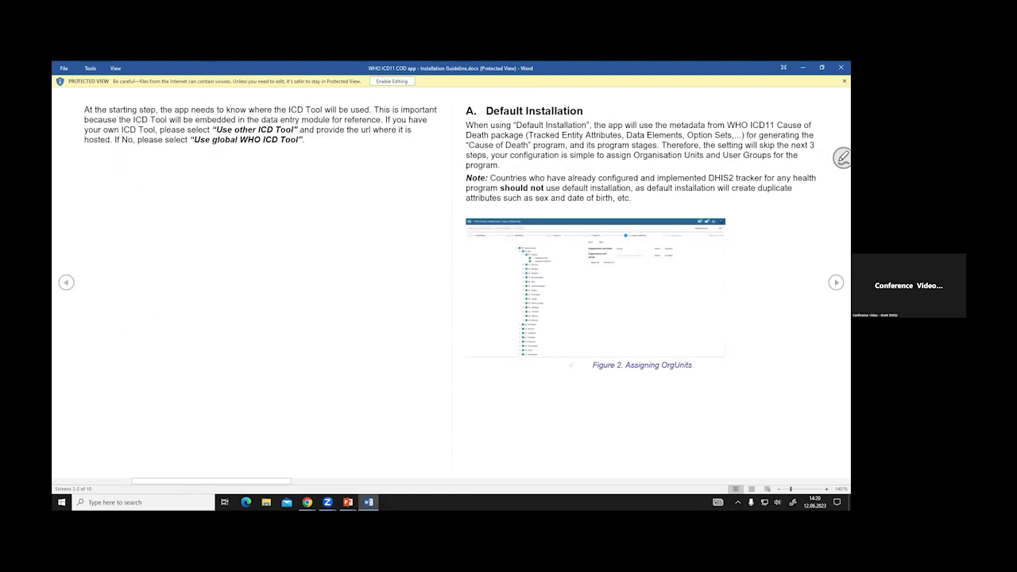
{"action": "scroll", "coordinate": [571, 365], "scroll_direction": "down", "scroll_amount": 1}
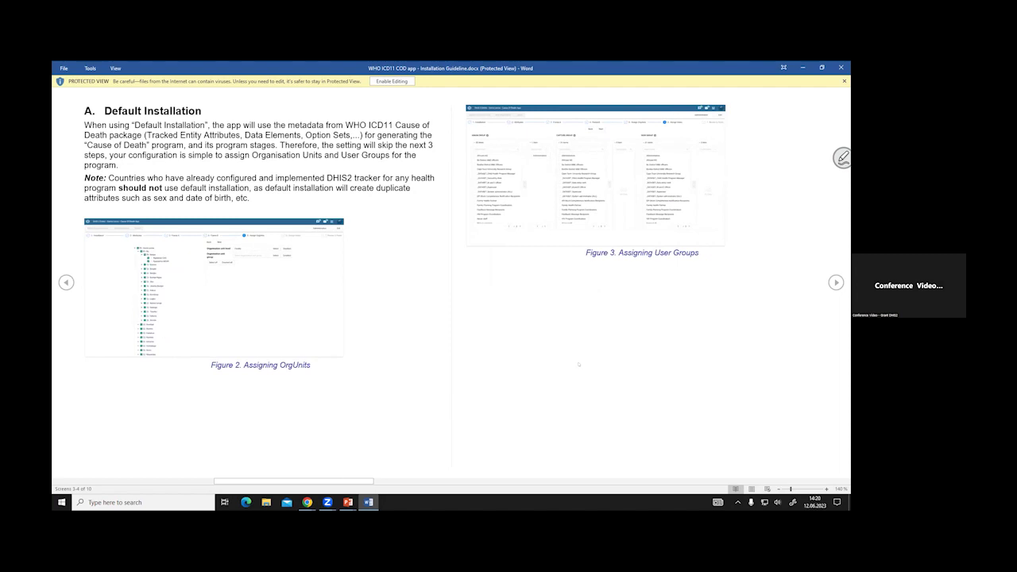
- Read through to the final Figures 10–12 screens, then return to Print Layout view
{"action": "scroll", "coordinate": [579, 364], "scroll_direction": "down", "scroll_amount": 1}
{"action": "scroll", "coordinate": [577, 362], "scroll_direction": "down", "scroll_amount": 1}
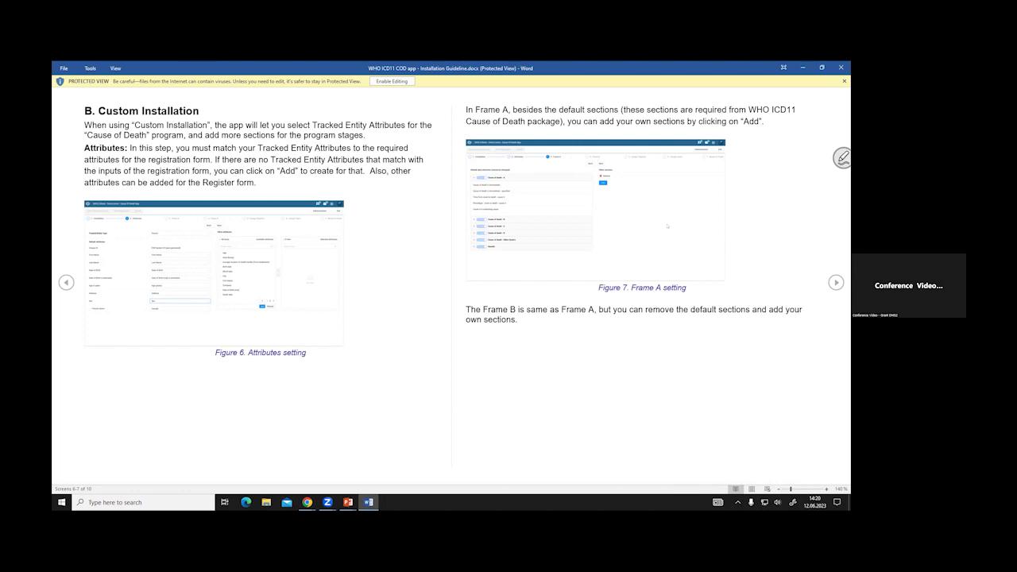
{"action": "scroll", "coordinate": [667, 226], "scroll_direction": "down", "scroll_amount": 1}
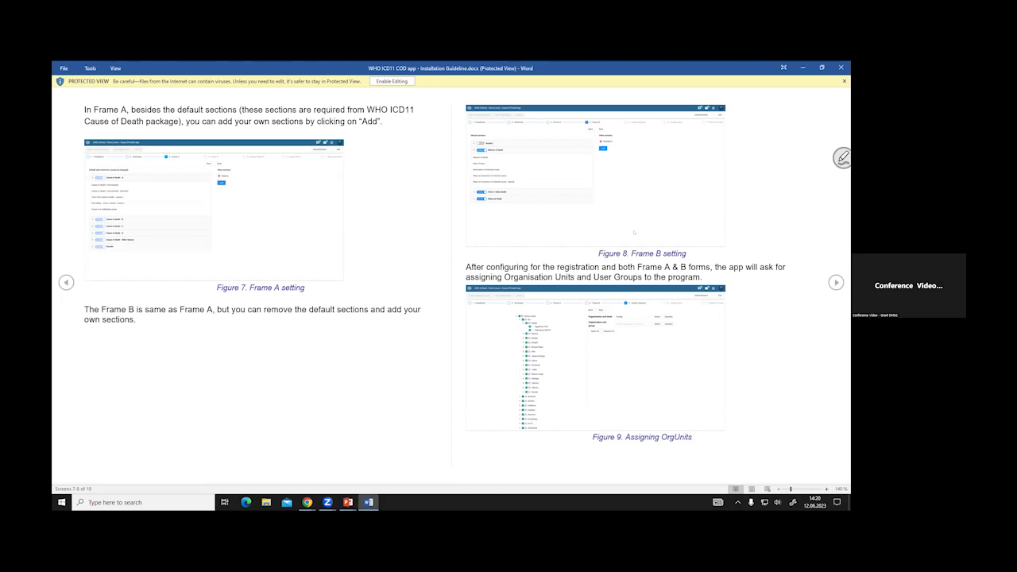
{"action": "scroll", "coordinate": [634, 232], "scroll_direction": "down", "scroll_amount": 1}
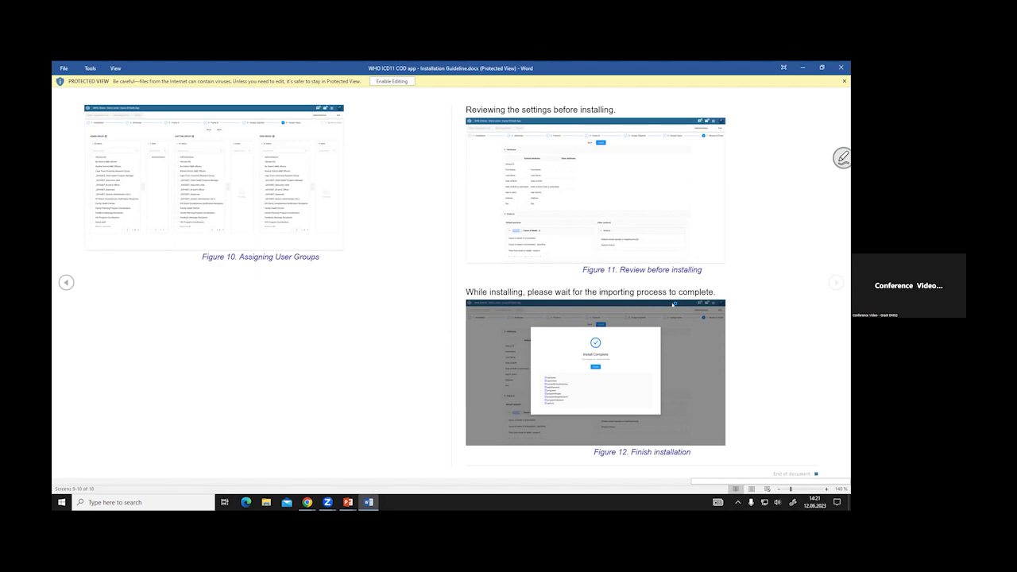
{"action": "key", "text": "Escape"}
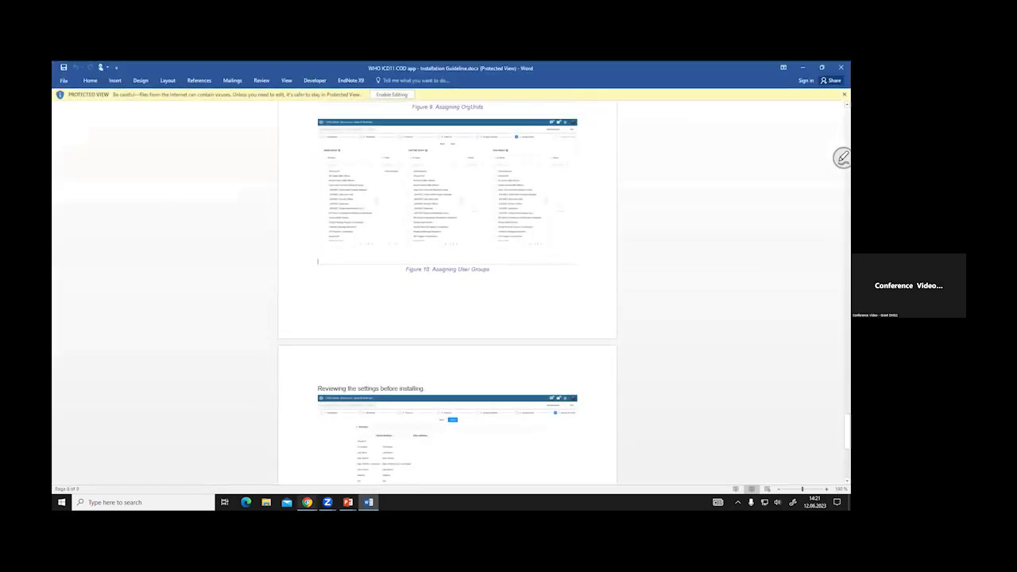
- Return to the Cause of Death App tab in Chrome and dismiss the apps menu
{"action": "mouse_move", "coordinate": [308, 502]}
{"action": "left_click", "coordinate": [373, 477]}
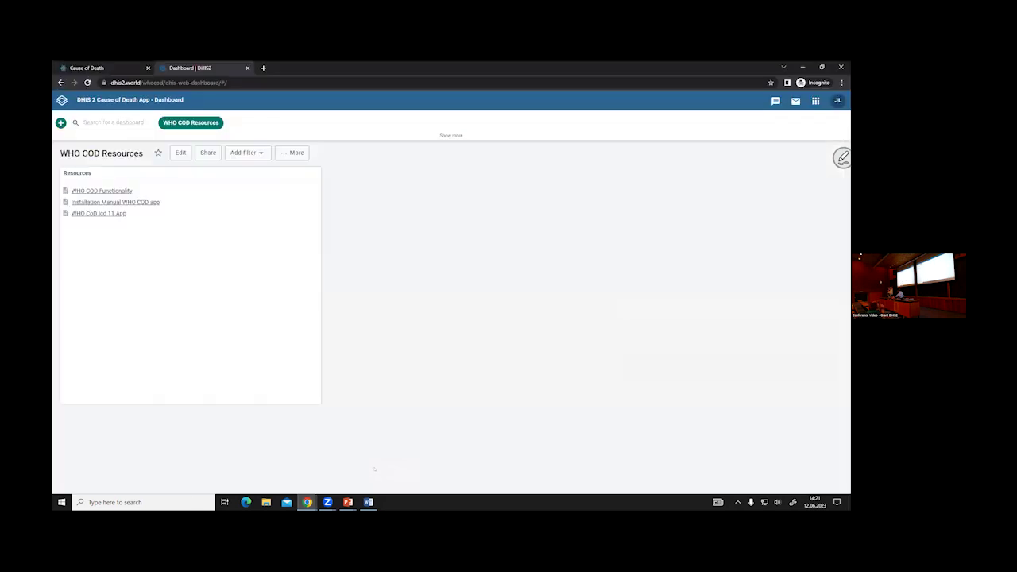
{"action": "left_click", "coordinate": [114, 69]}
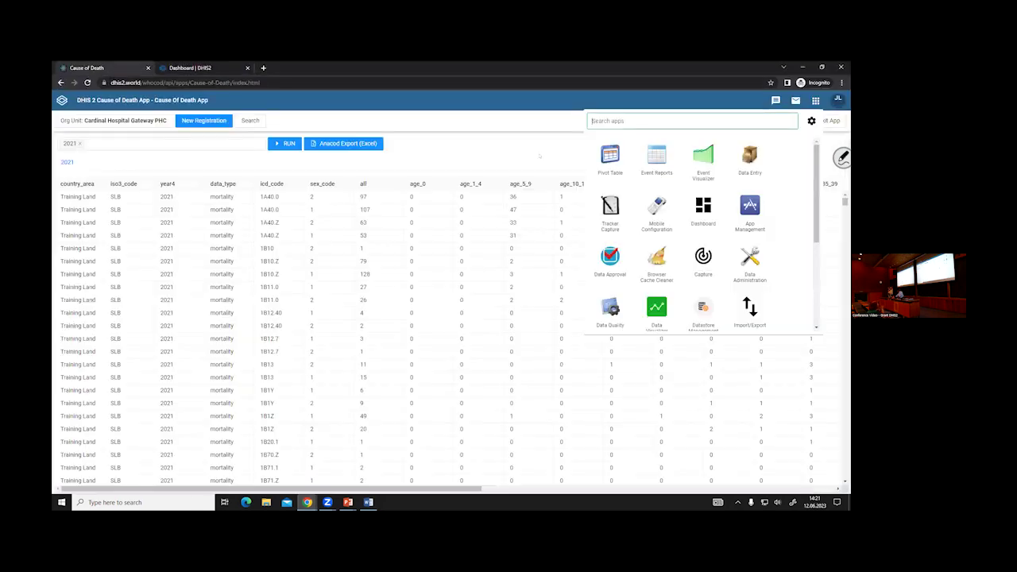
{"action": "left_click", "coordinate": [500, 146]}
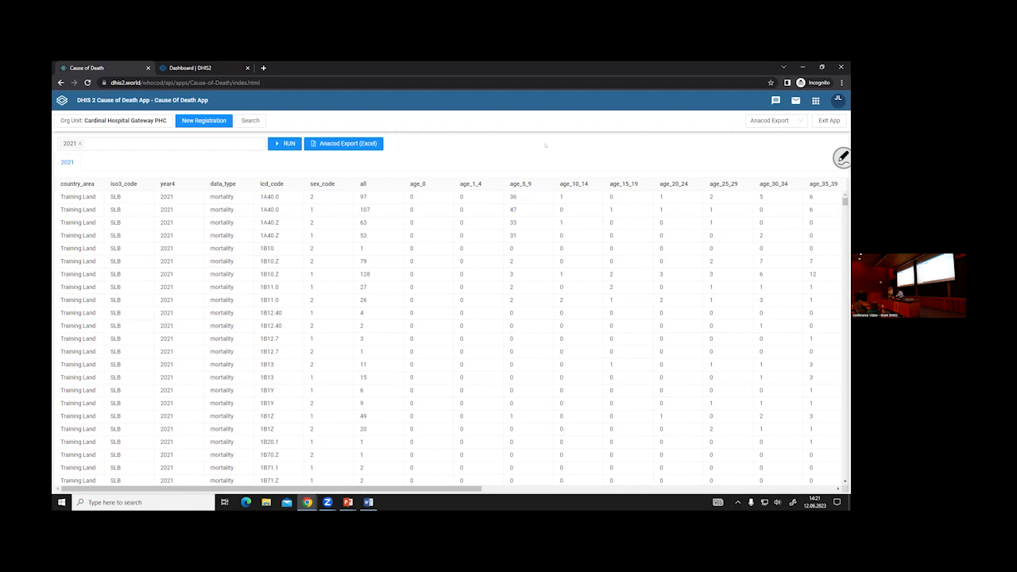
- Look through the 2021 Anacod export table, then exit the Cause of Death App
{"action": "scroll", "coordinate": [305, 374], "scroll_direction": "down", "scroll_amount": 3}
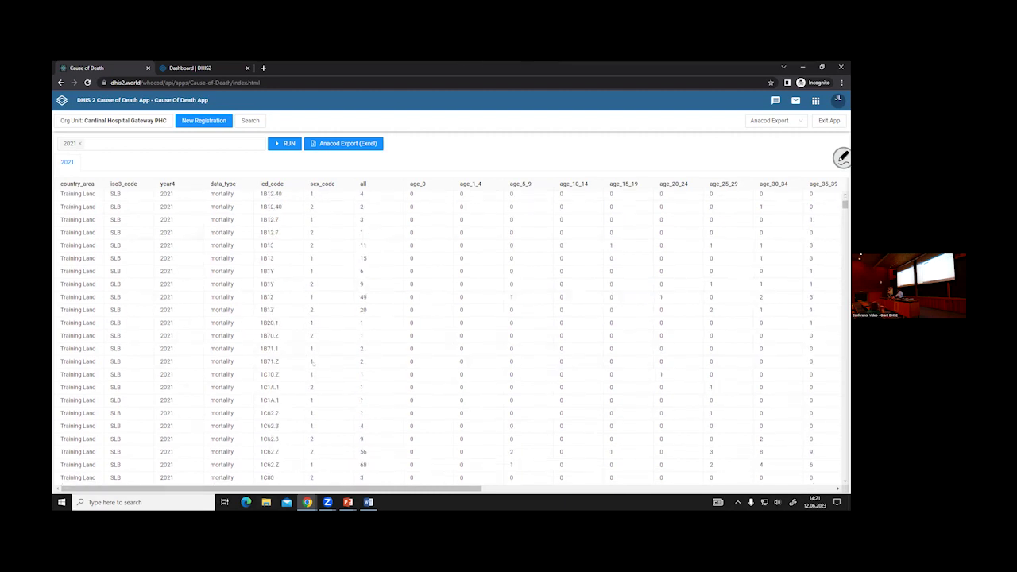
{"action": "scroll", "coordinate": [305, 373], "scroll_direction": "down", "scroll_amount": 5}
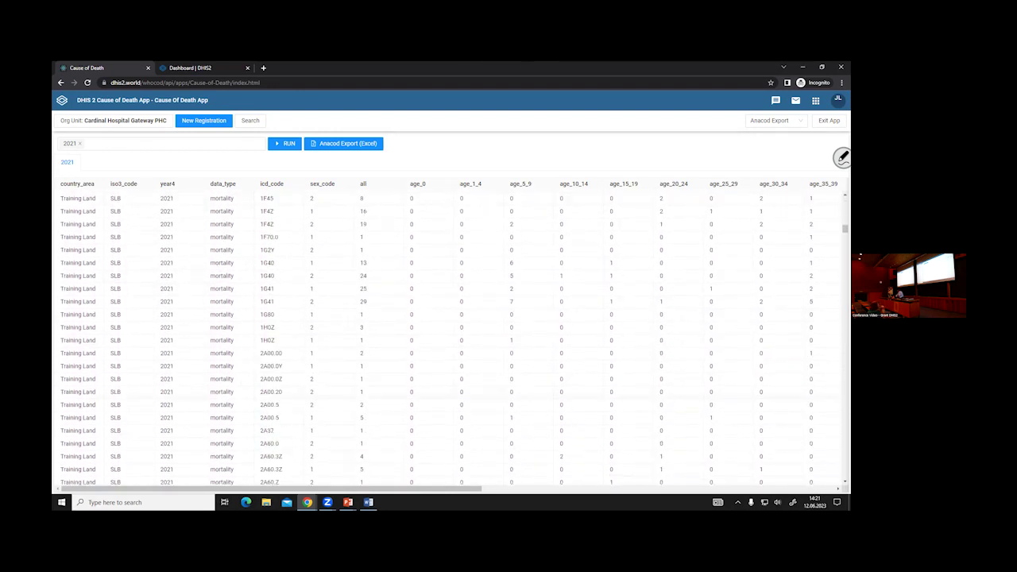
{"action": "scroll", "coordinate": [485, 364], "scroll_direction": "up", "scroll_amount": 1}
{"action": "scroll", "coordinate": [485, 364], "scroll_direction": "up", "scroll_amount": 3}
{"action": "scroll", "coordinate": [452, 333], "scroll_direction": "up", "scroll_amount": 5}
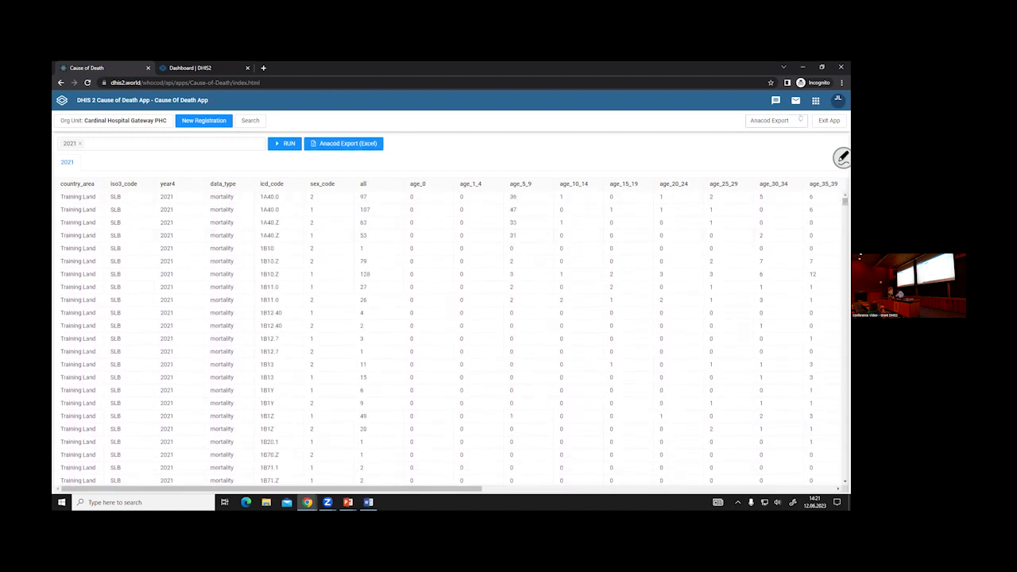
{"action": "left_click", "coordinate": [829, 121]}
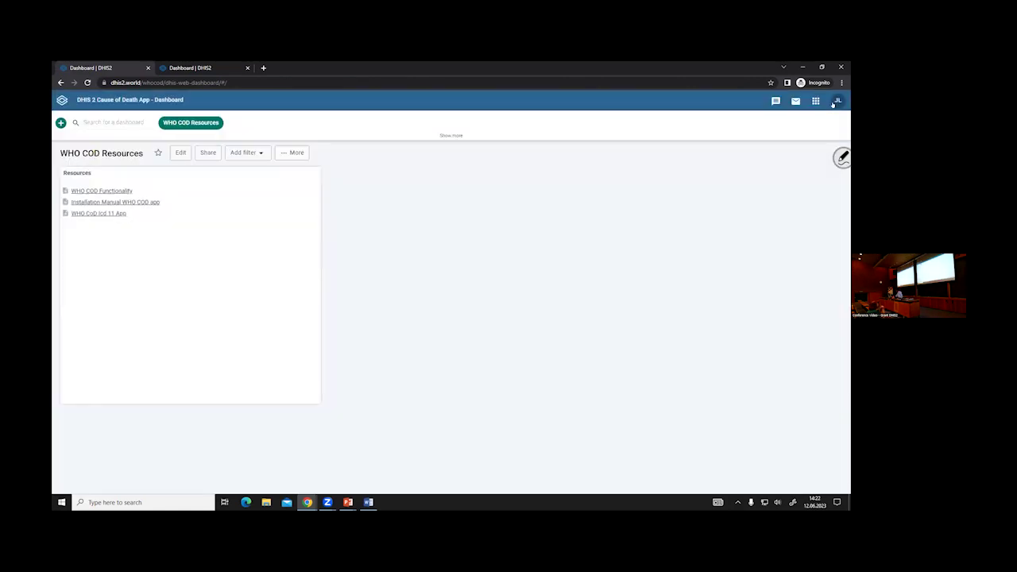
- Log out of DHIS2, then close the Chrome window and the installation guide document
{"action": "left_click", "coordinate": [836, 102]}
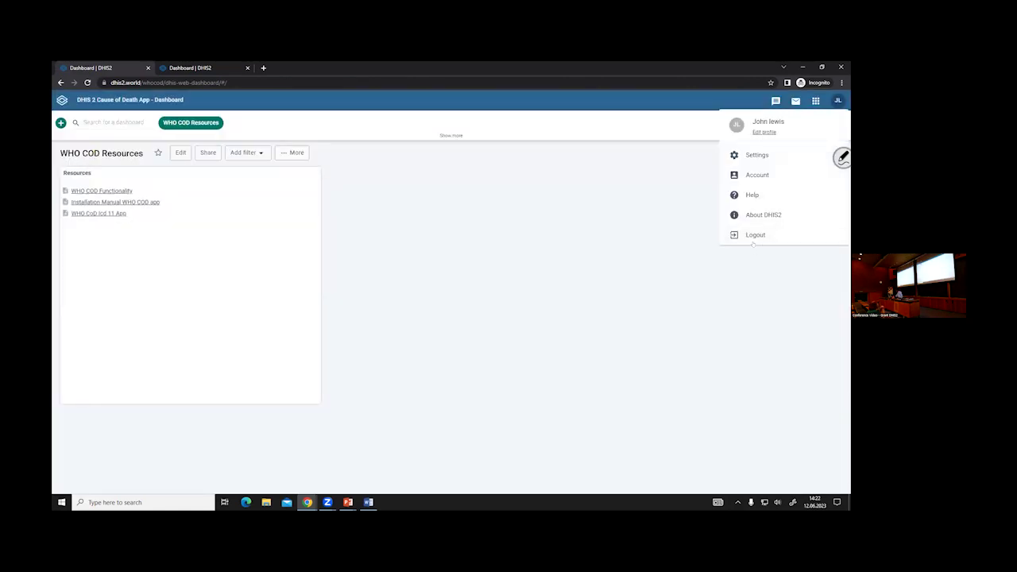
{"action": "left_click", "coordinate": [755, 234]}
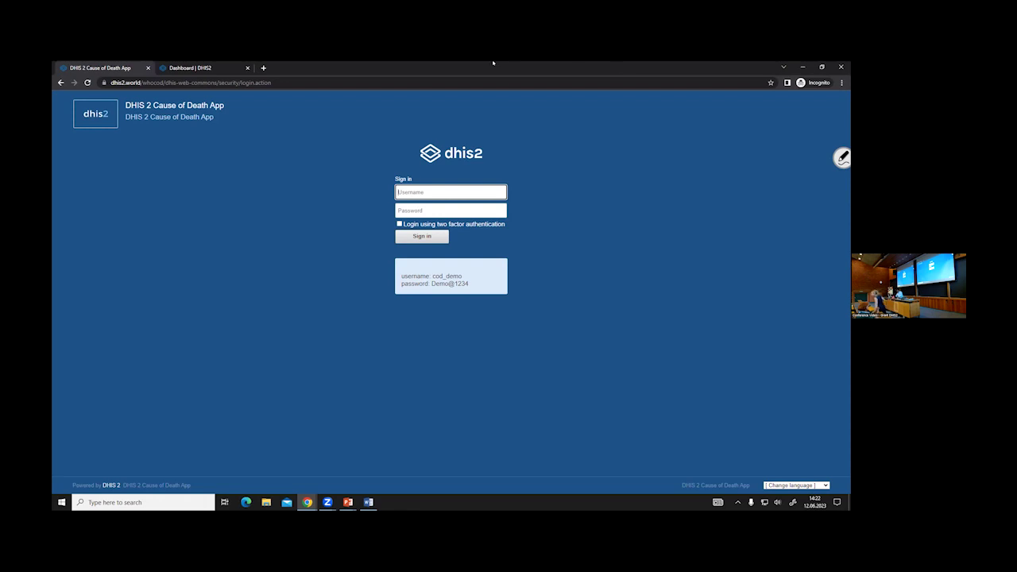
{"action": "left_click", "coordinate": [835, 69]}
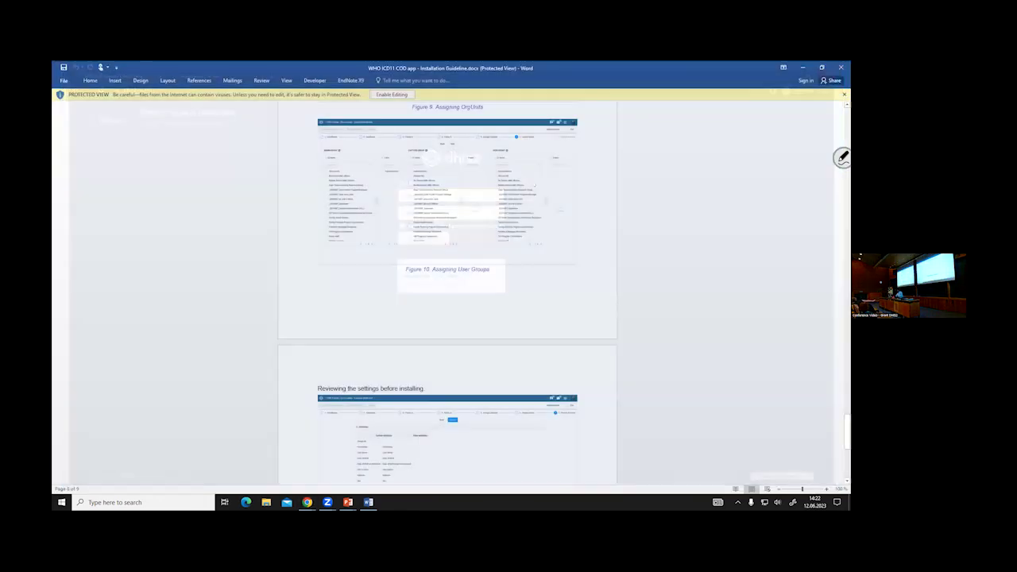
{"action": "left_click", "coordinate": [841, 67]}
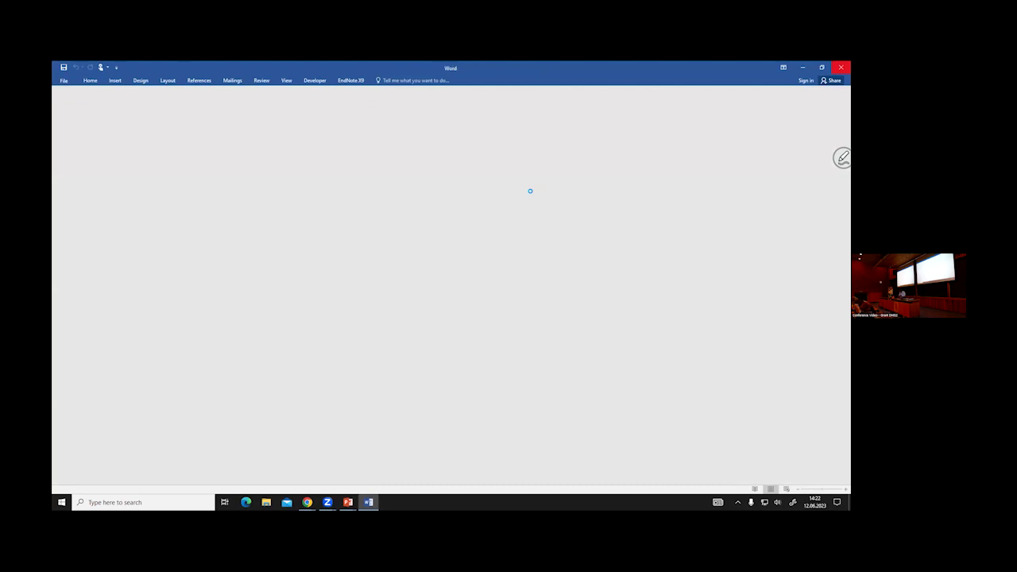